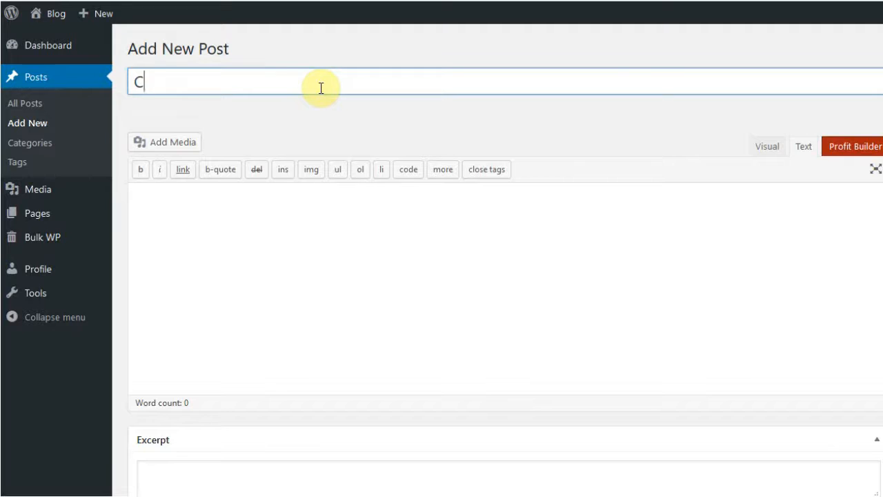
Step: Title the new post "Create Post"
{"action": "type", "text": "Post"}
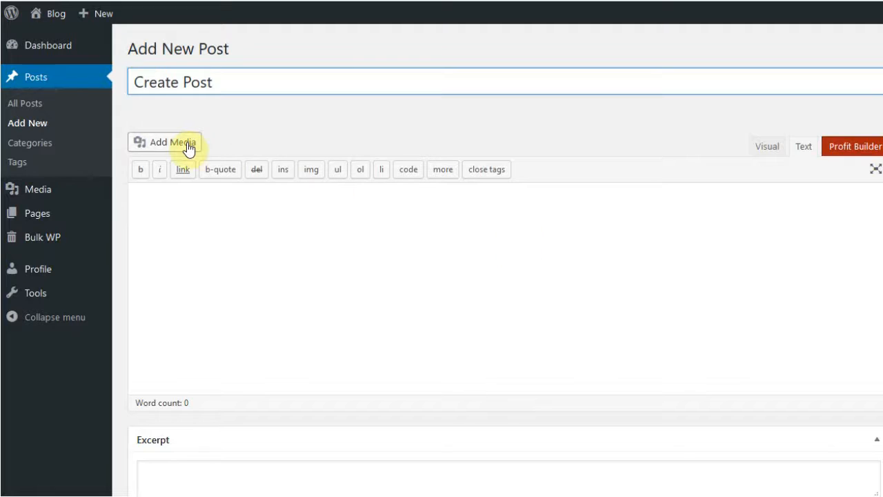
{"action": "left_click", "coordinate": [229, 211]}
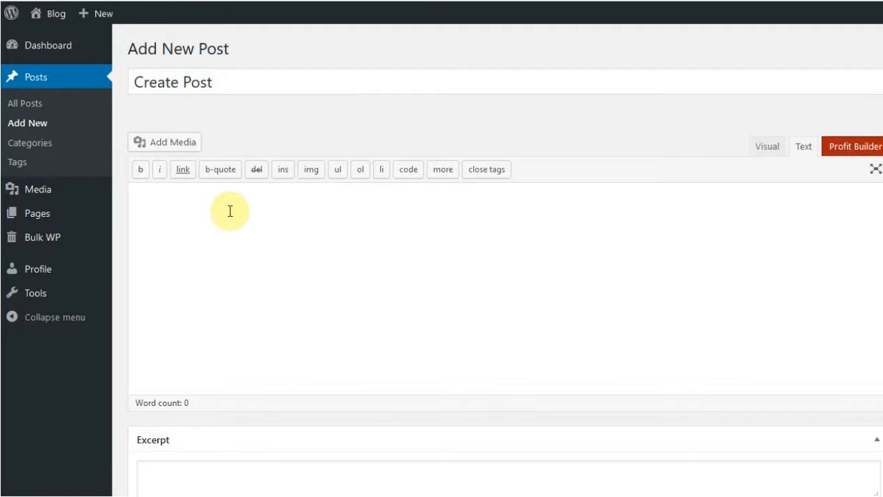
{"action": "type", "text": "gllg;g;l"}
{"action": "key", "text": "Return"}
{"action": "key", "text": "Return"}
{"action": "type", "text": "jhjljhj;;gj"}
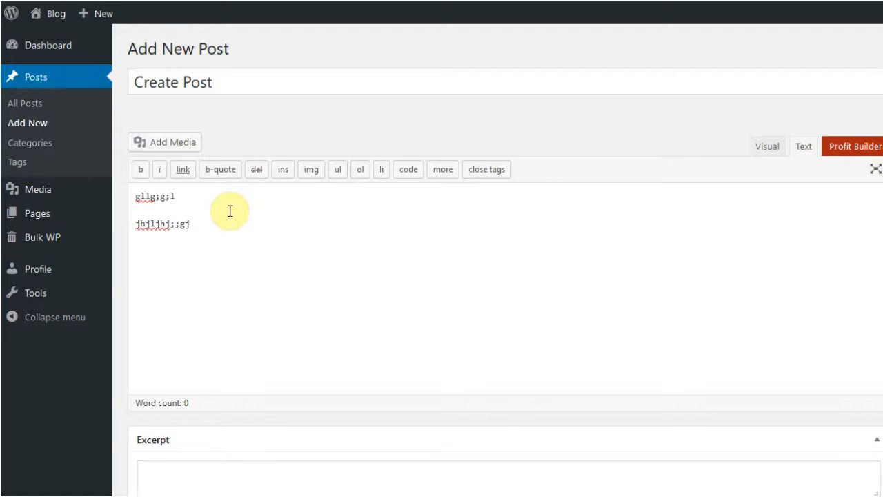
{"action": "left_click_drag", "start_coordinate": [196, 229], "coordinate": [103, 183]}
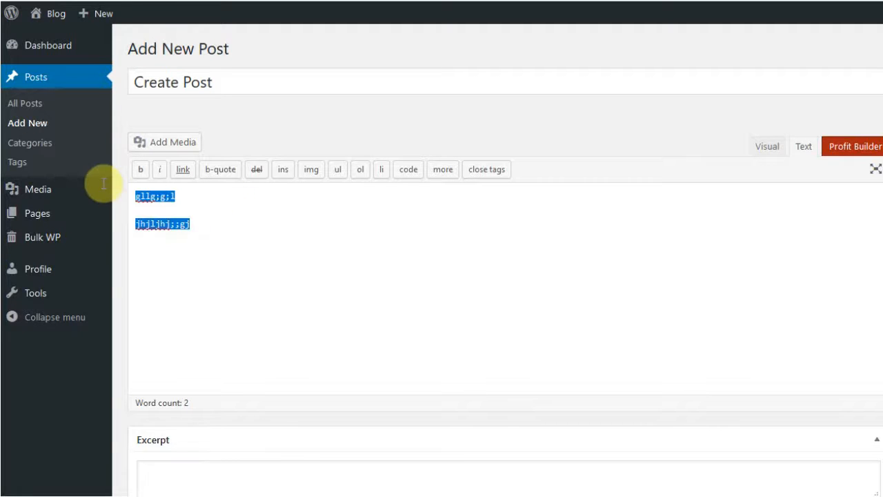
{"action": "key", "text": "BackSpace"}
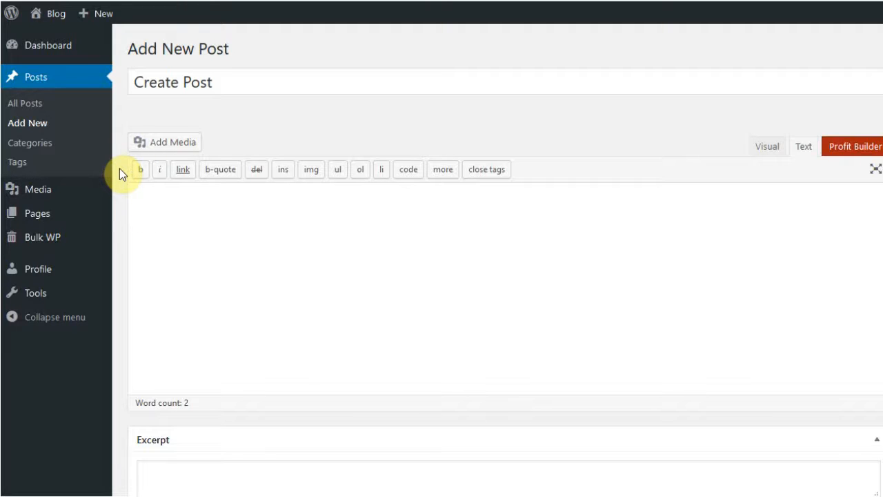
Step: Insert the "Attention!" megaphone image from the Media Library into the post body and show it in the visual editor
{"action": "left_click", "coordinate": [174, 143]}
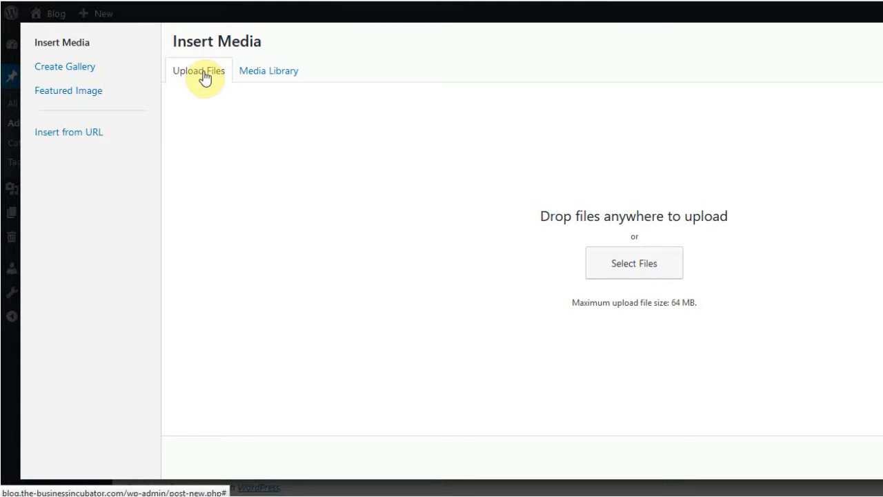
{"action": "left_click", "coordinate": [259, 76]}
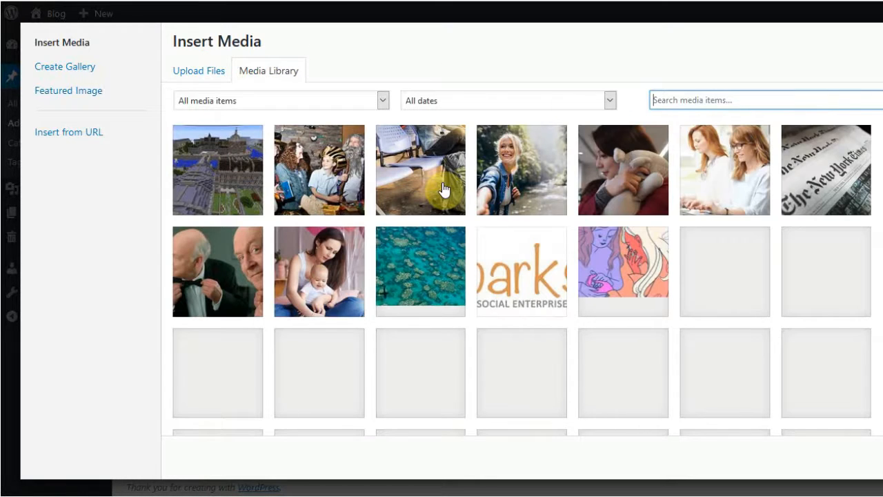
{"action": "scroll", "coordinate": [455, 282], "scroll_direction": "down", "scroll_amount": 1}
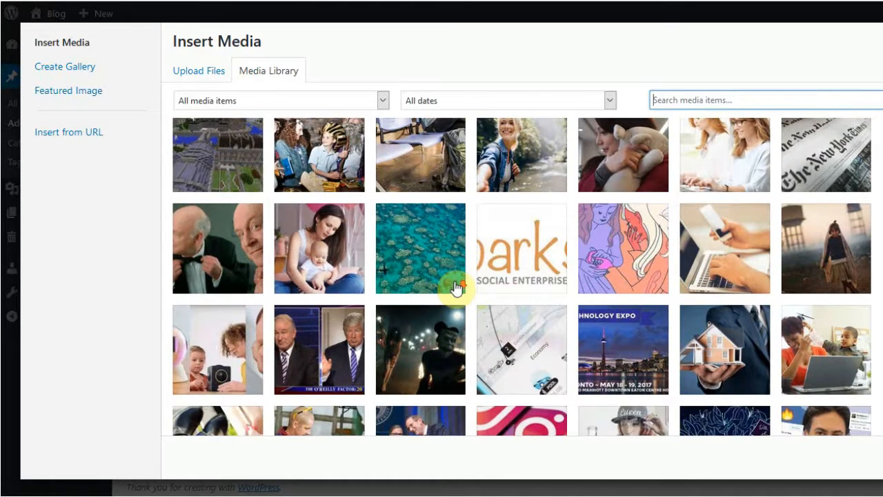
{"action": "scroll", "coordinate": [456, 287], "scroll_direction": "down", "scroll_amount": 5}
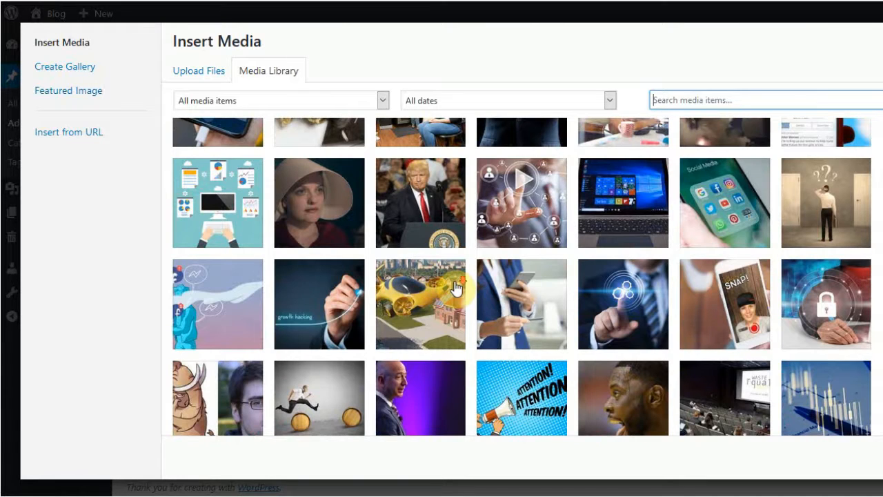
{"action": "scroll", "coordinate": [518, 294], "scroll_direction": "down", "scroll_amount": 2}
{"action": "left_click", "coordinate": [520, 296]}
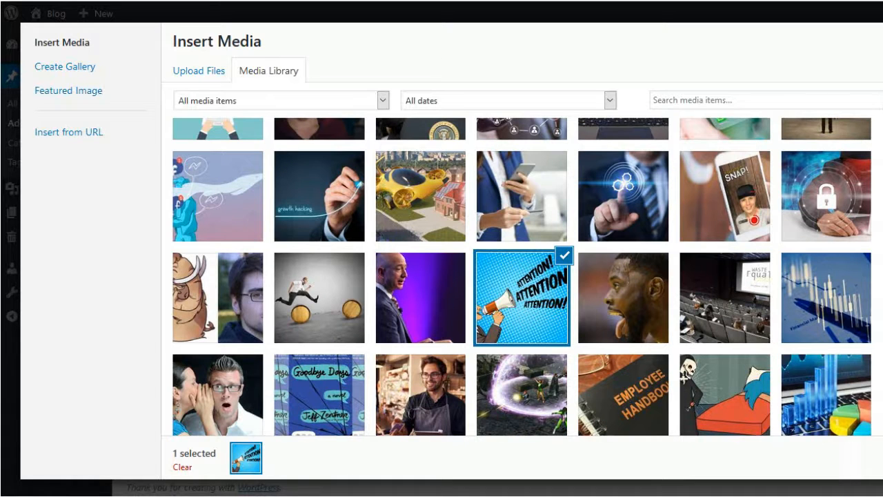
{"action": "key", "text": "Escape"}
{"action": "left_click", "coordinate": [759, 267]}
{"action": "type", "text": "<img src=\"http://blog.the-businessincubator.com/wp-content/uploads/2017/04/megaphone-announcement-300x225.jpg\" alt=\"\" width=\"300\" height=\"225\" class=\"alignnone size-medium wp-image-3428\" />"}
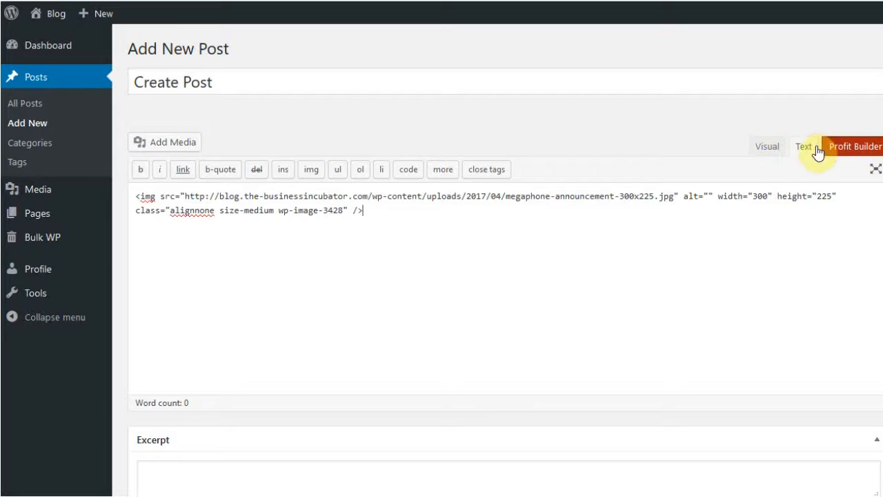
{"action": "left_click", "coordinate": [763, 147]}
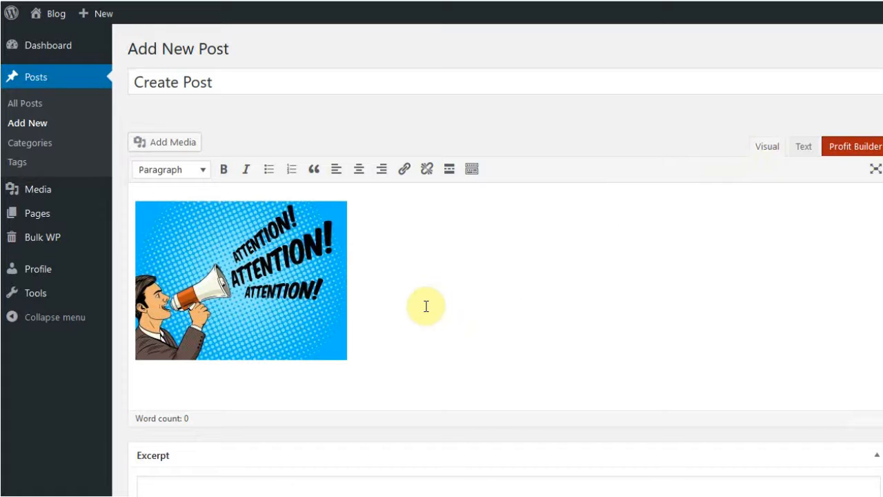
Step: Look through the excerpt, custom fields, slug and author sections below the post editor
{"action": "scroll", "coordinate": [792, 318], "scroll_direction": "down", "scroll_amount": 1}
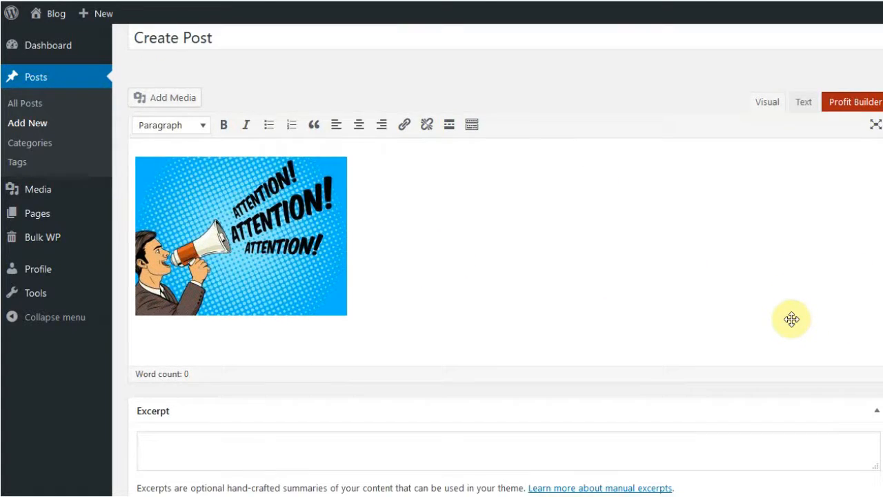
{"action": "scroll", "coordinate": [792, 318], "scroll_direction": "down", "scroll_amount": 3}
{"action": "scroll", "coordinate": [792, 319], "scroll_direction": "up", "scroll_amount": 5}
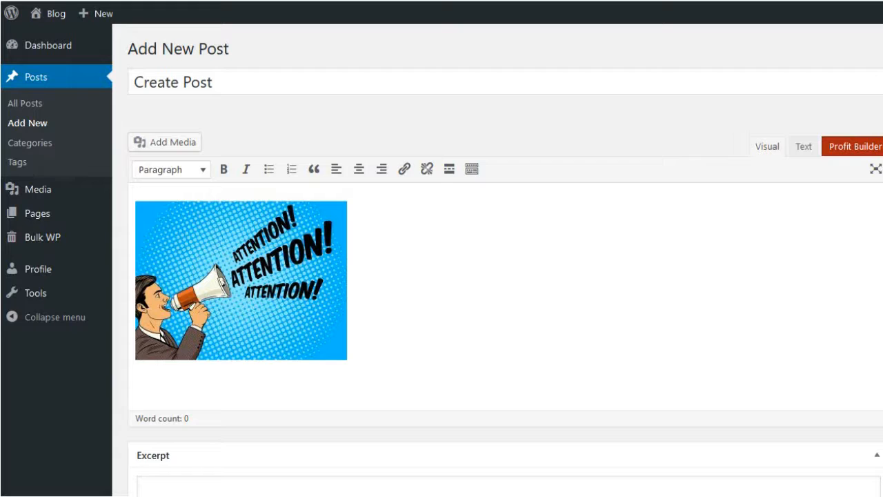
{"action": "scroll", "coordinate": [792, 318], "scroll_direction": "down", "scroll_amount": 5}
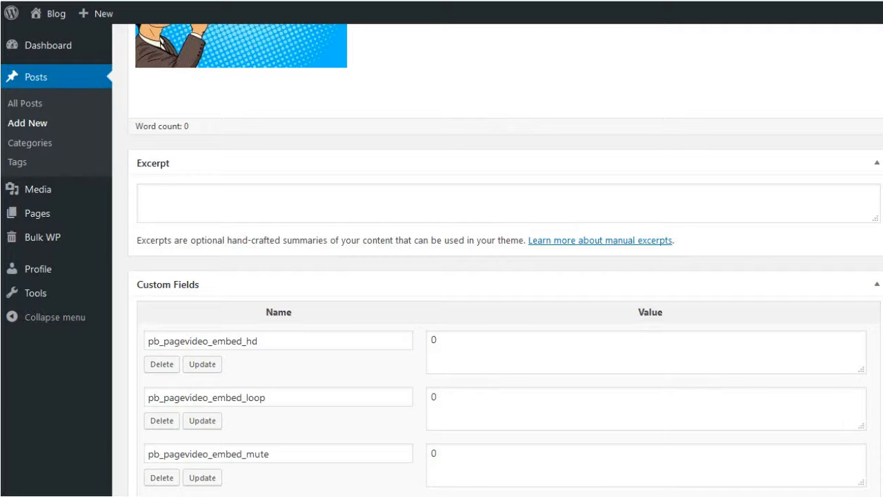
{"action": "scroll", "coordinate": [505, 259], "scroll_direction": "up", "scroll_amount": 2}
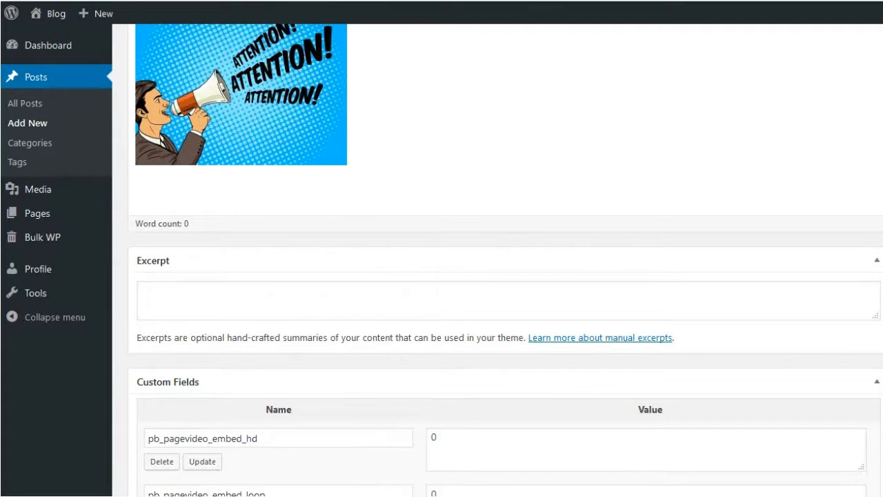
{"action": "scroll", "coordinate": [505, 259], "scroll_direction": "up", "scroll_amount": 3}
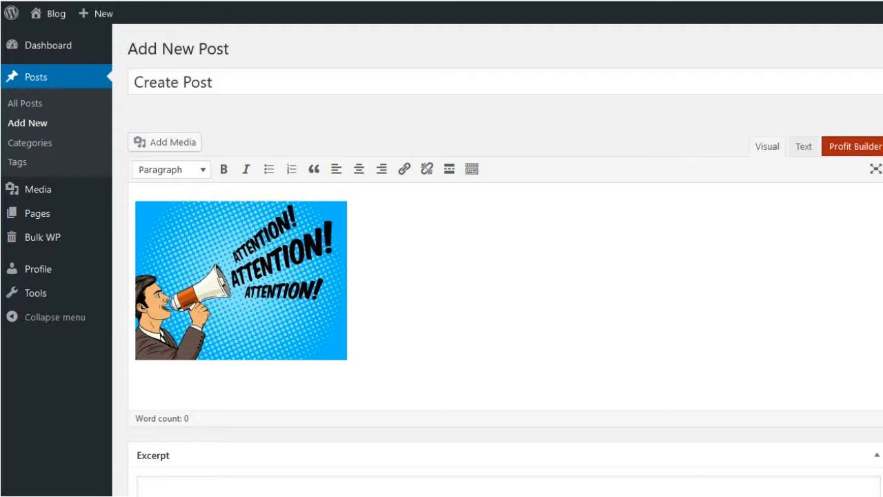
{"action": "scroll", "coordinate": [505, 259], "scroll_direction": "down", "scroll_amount": 10}
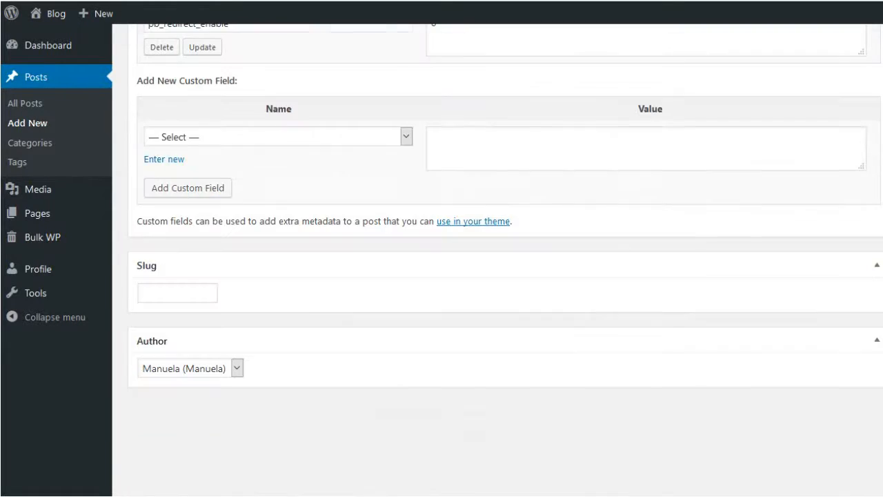
{"action": "scroll", "coordinate": [505, 260], "scroll_direction": "down", "scroll_amount": 2}
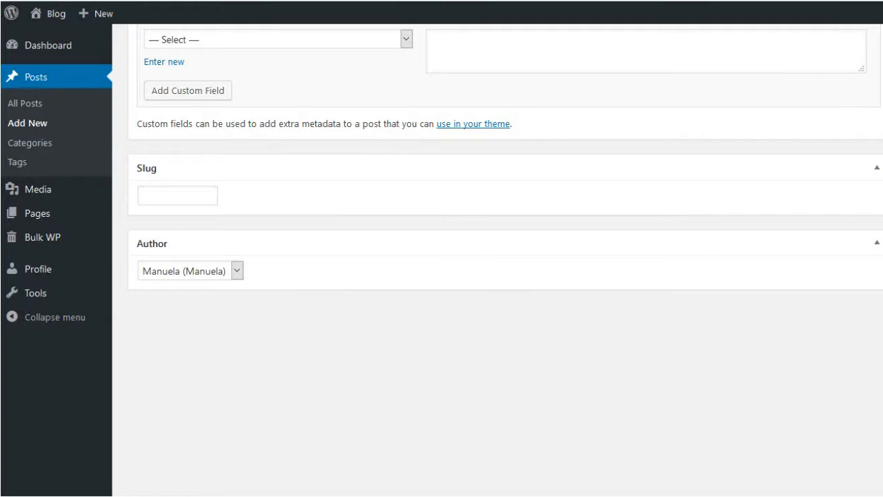
{"action": "scroll", "coordinate": [504, 262], "scroll_direction": "up", "scroll_amount": 15}
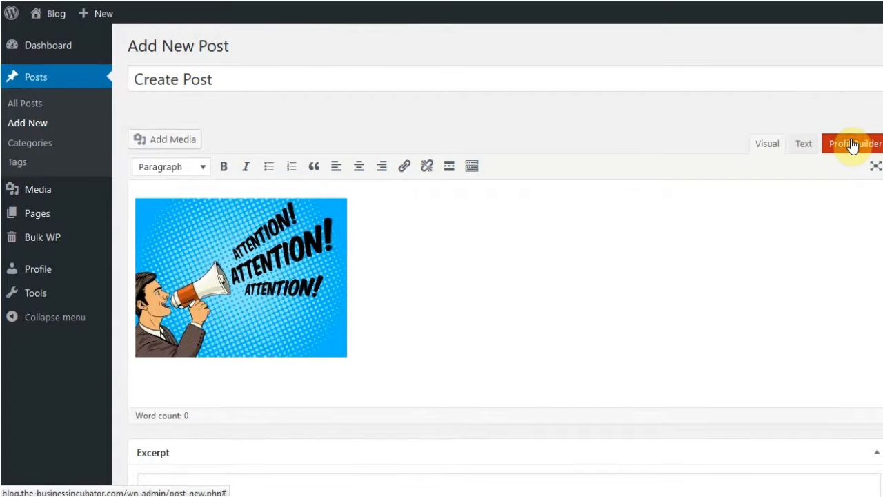
Step: Save the post as a draft and open it for page editing in Profit Builder
{"action": "left_click", "coordinate": [854, 144]}
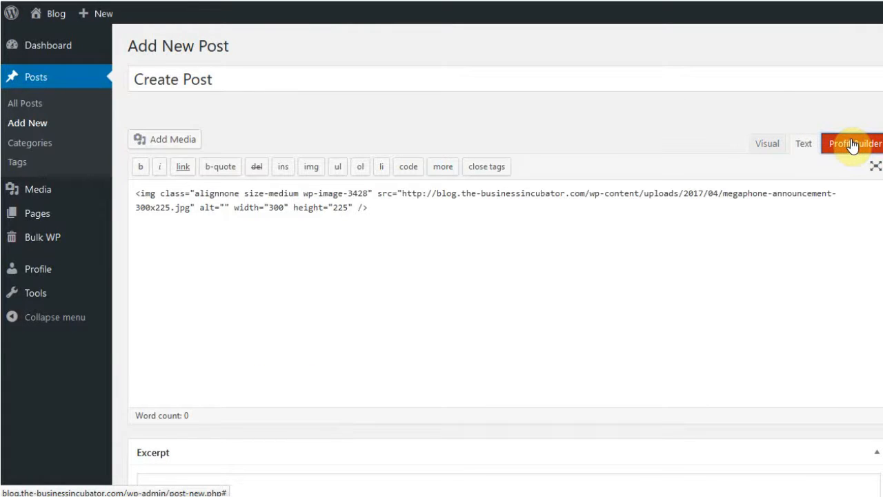
{"action": "left_click", "coordinate": [852, 143]}
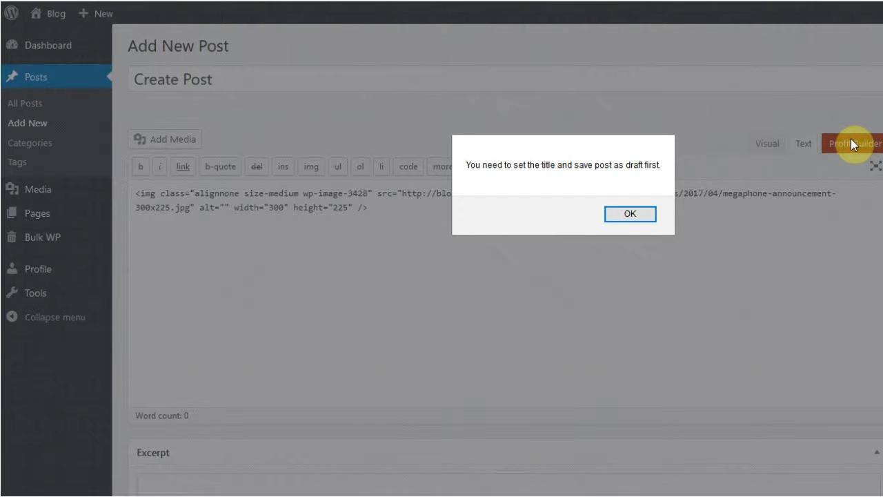
{"action": "left_click", "coordinate": [620, 214]}
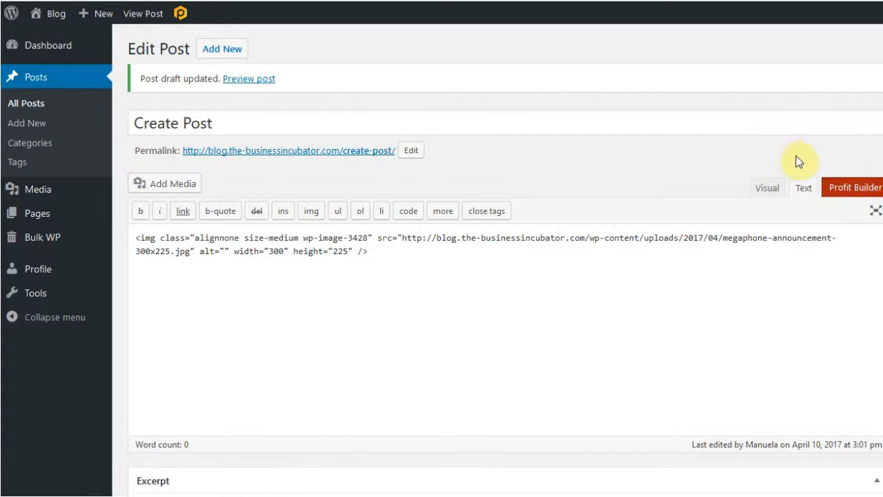
{"action": "left_click", "coordinate": [845, 188]}
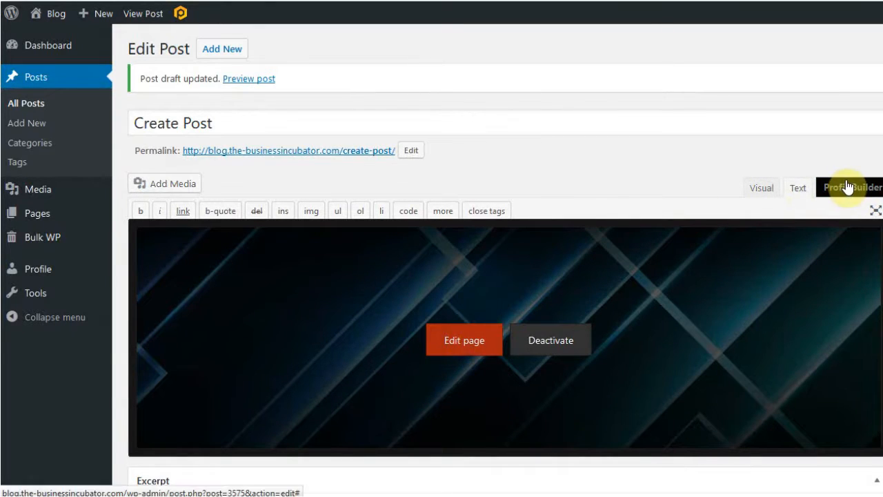
{"action": "left_click", "coordinate": [463, 348]}
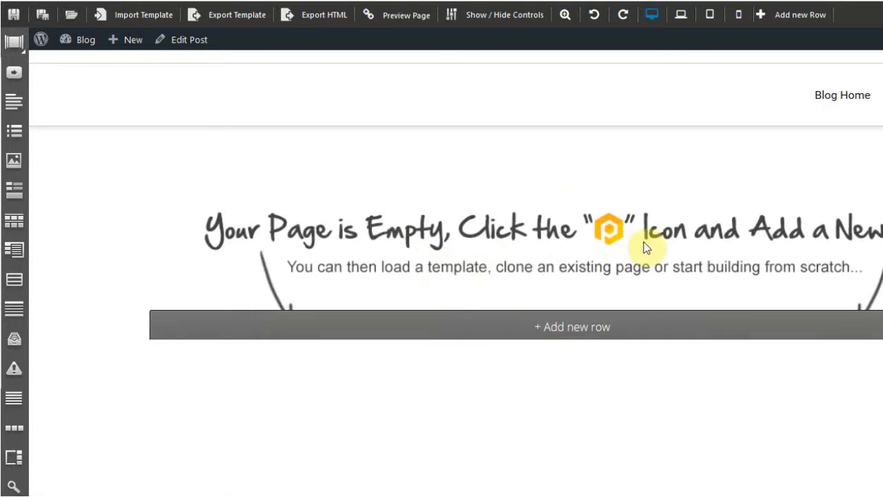
Step: Add a row with two equal columns and place the smiling hiker photo from the Media Library in its first column
{"action": "left_click", "coordinate": [562, 330]}
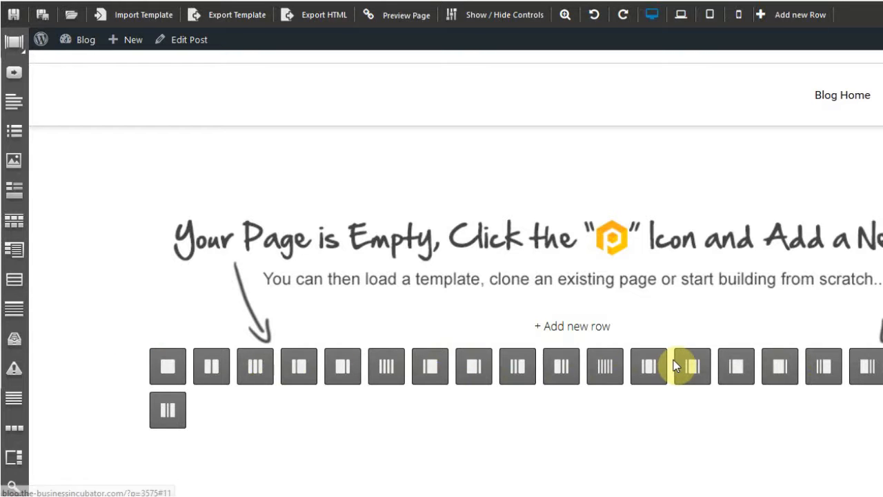
{"action": "left_click", "coordinate": [211, 367]}
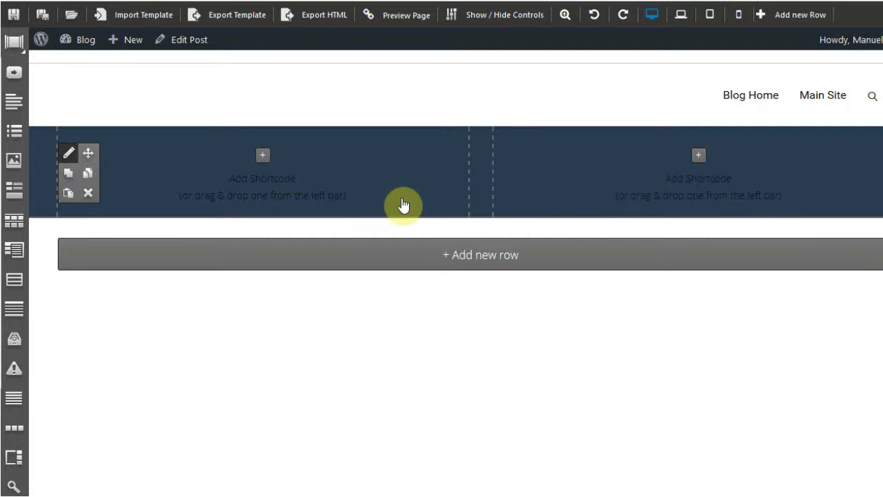
{"action": "left_click", "coordinate": [263, 156]}
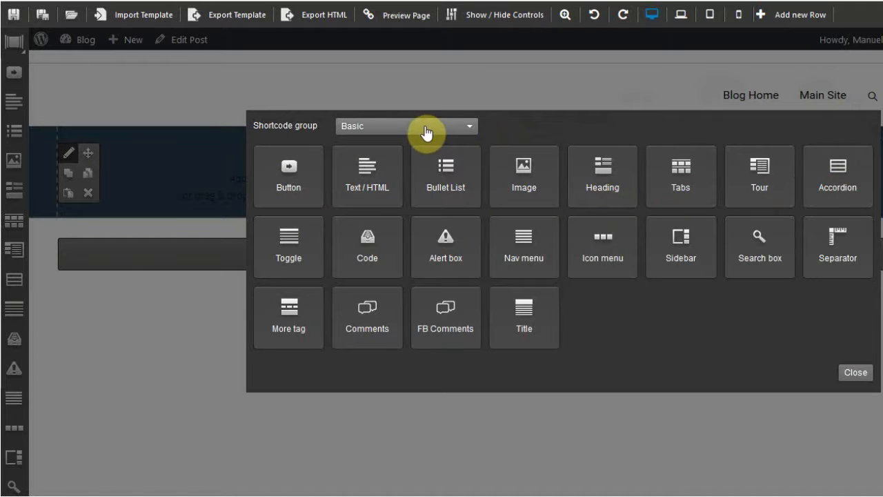
{"action": "left_click", "coordinate": [527, 176]}
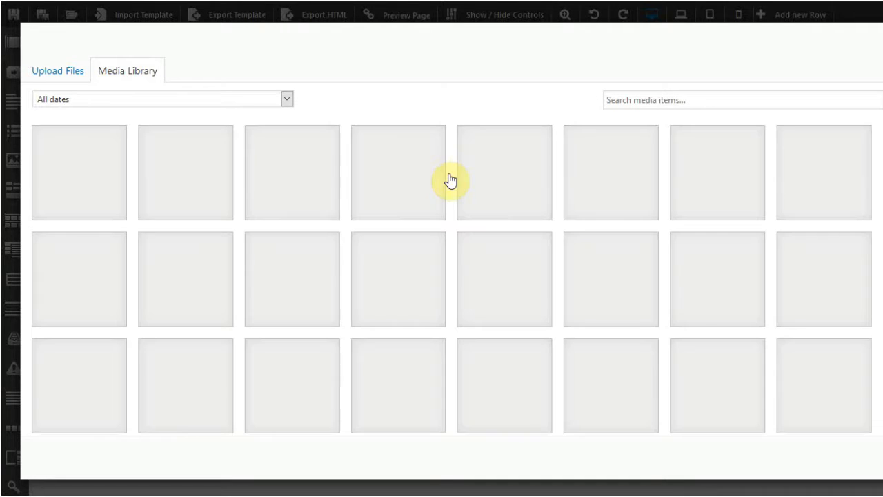
{"action": "left_click", "coordinate": [386, 177]}
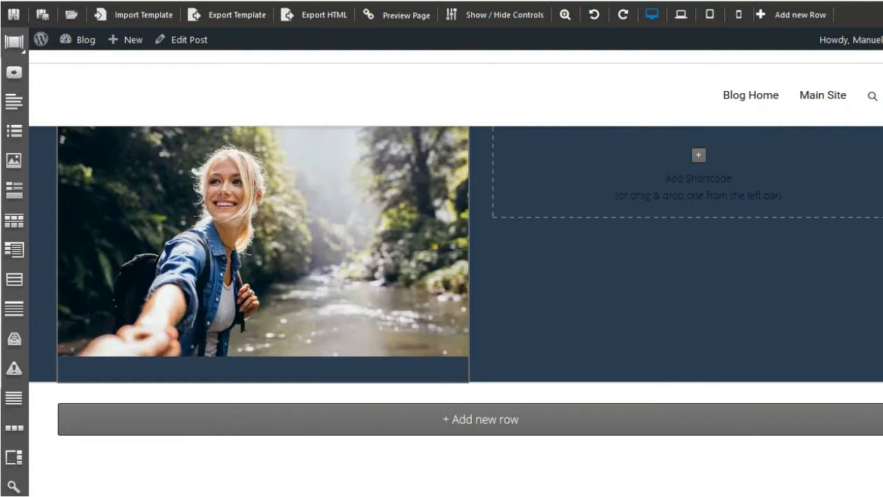
Step: Add a Text / HTML element with the default placeholder text to the row's second column
{"action": "mouse_move", "coordinate": [387, 267]}
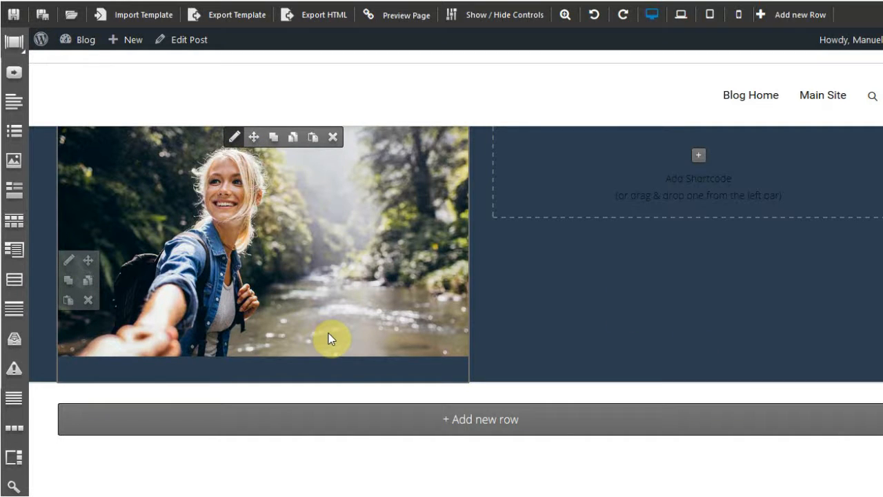
{"action": "left_click", "coordinate": [699, 155]}
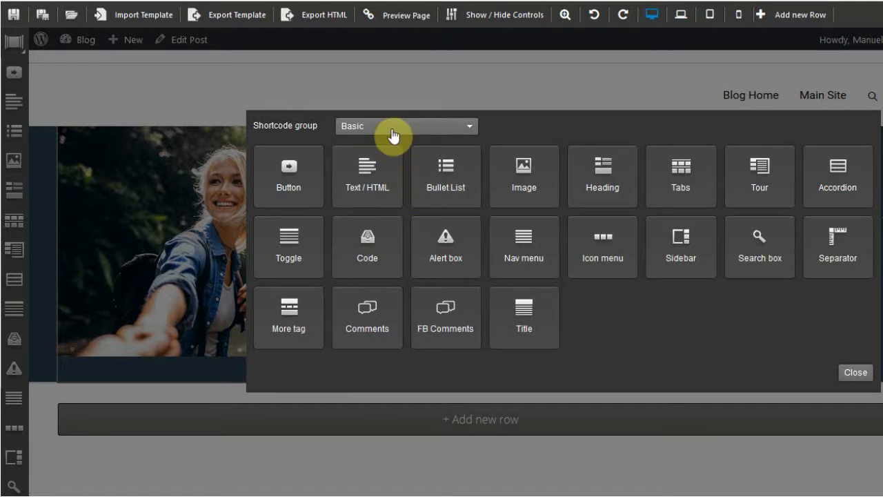
{"action": "left_click", "coordinate": [361, 179]}
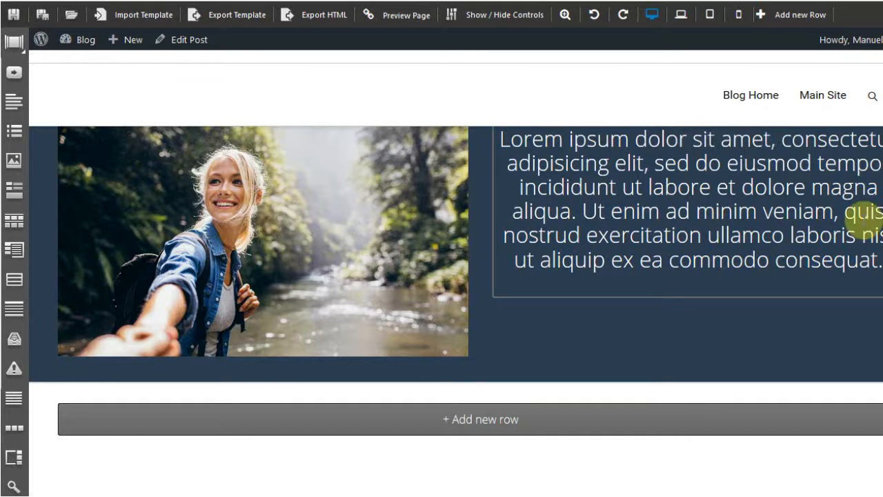
Step: Duplicate the row containing the hiker photo and the text
{"action": "mouse_move", "coordinate": [126, 250]}
{"action": "left_click", "coordinate": [69, 284]}
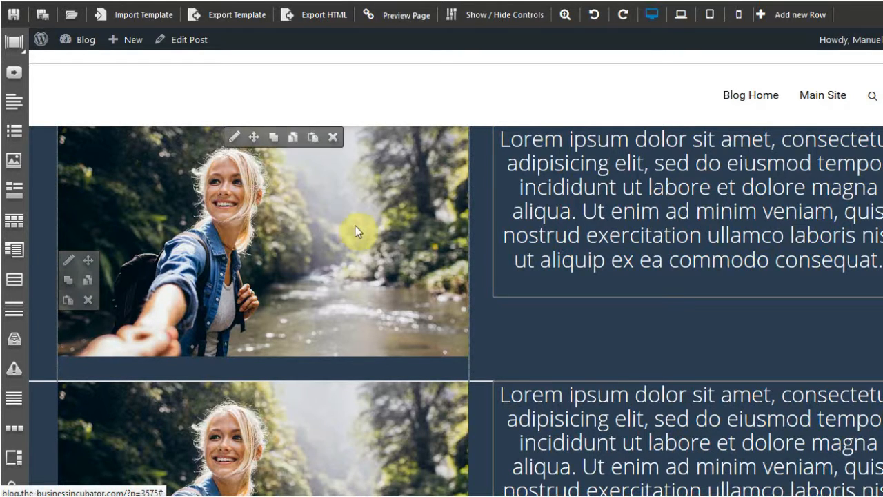
{"action": "scroll", "coordinate": [343, 229], "scroll_direction": "down", "scroll_amount": 3}
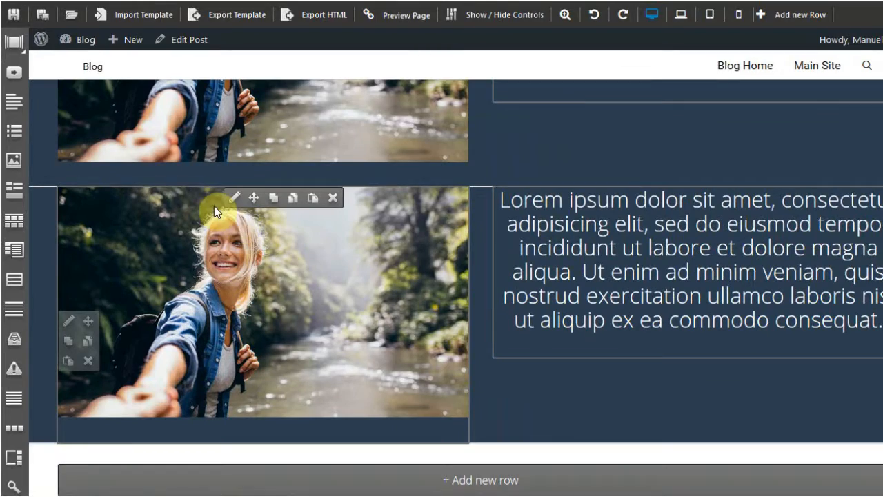
Step: Replace the hiker photo in the duplicated row's first column with a Bullet List element from the Basic group
{"action": "left_click", "coordinate": [334, 200]}
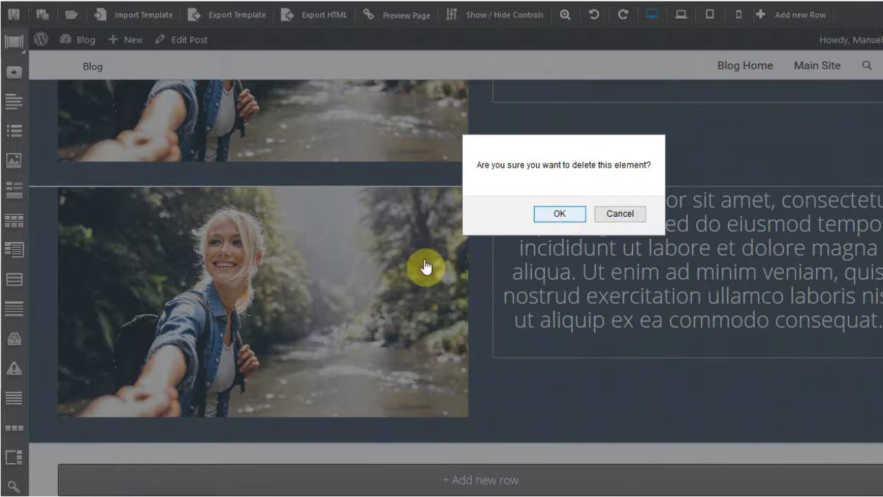
{"action": "left_click", "coordinate": [271, 286]}
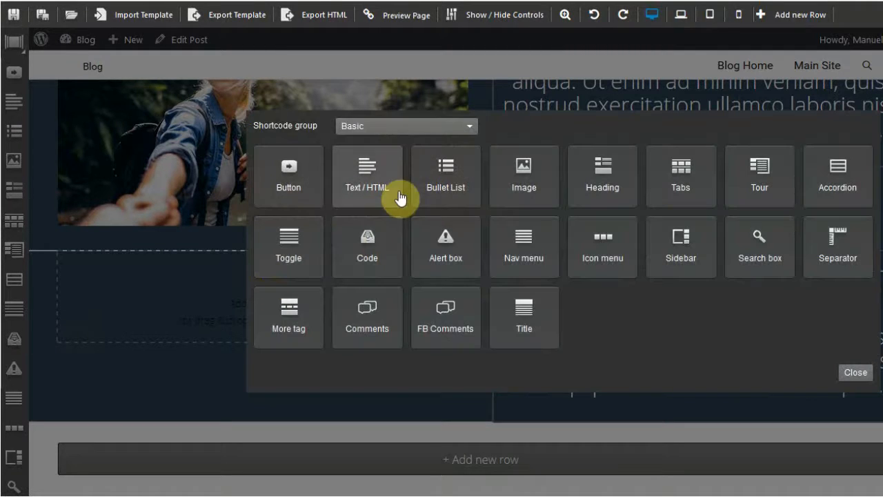
{"action": "left_click", "coordinate": [470, 128]}
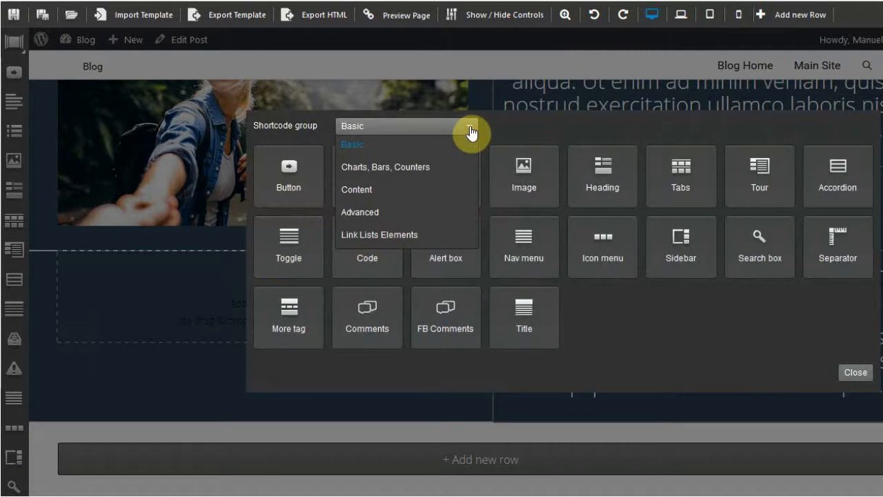
{"action": "left_click", "coordinate": [534, 129]}
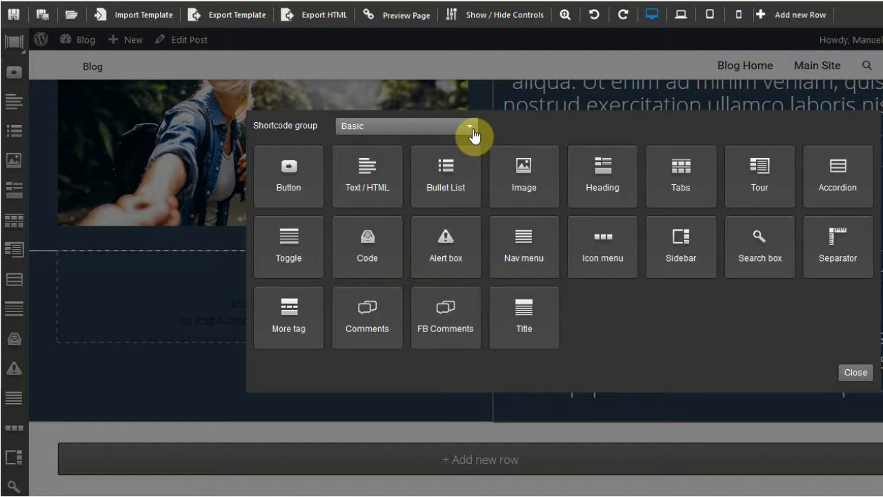
{"action": "left_click", "coordinate": [444, 181]}
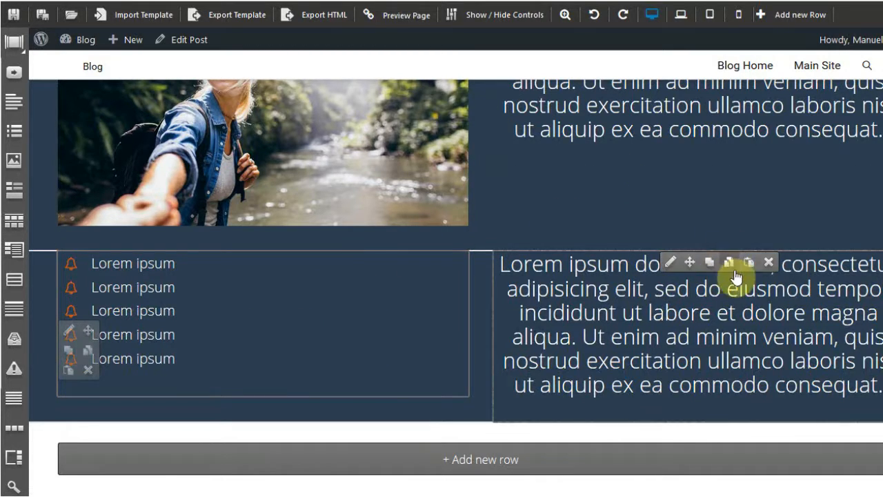
Step: Replace the text in the duplicated row's second column with a Video element from the Content group
{"action": "left_click", "coordinate": [769, 262]}
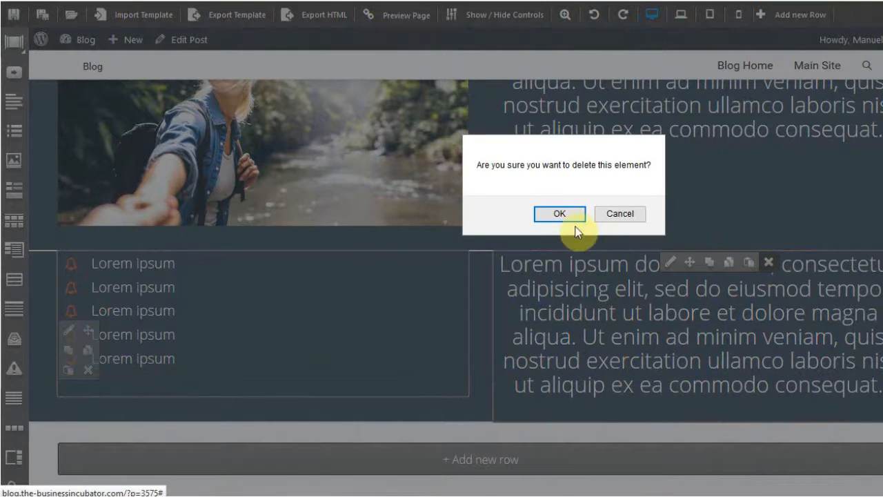
{"action": "left_click", "coordinate": [561, 213]}
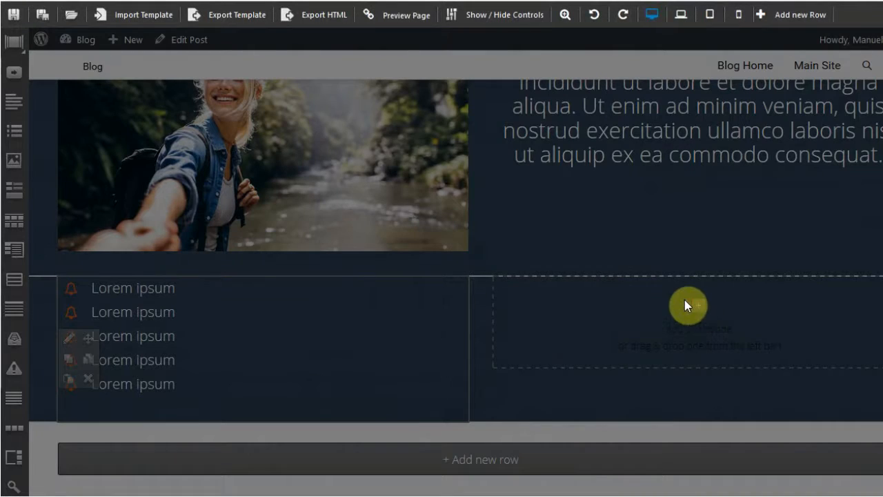
{"action": "left_click", "coordinate": [652, 298]}
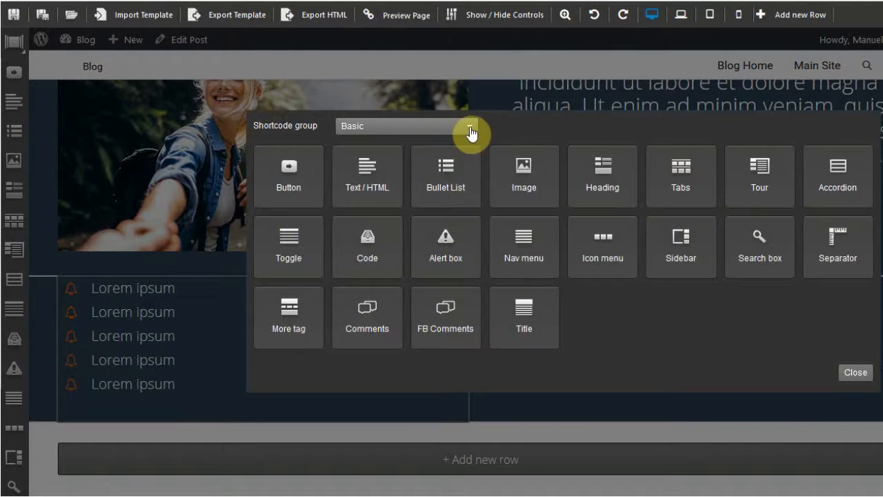
{"action": "left_click", "coordinate": [472, 130]}
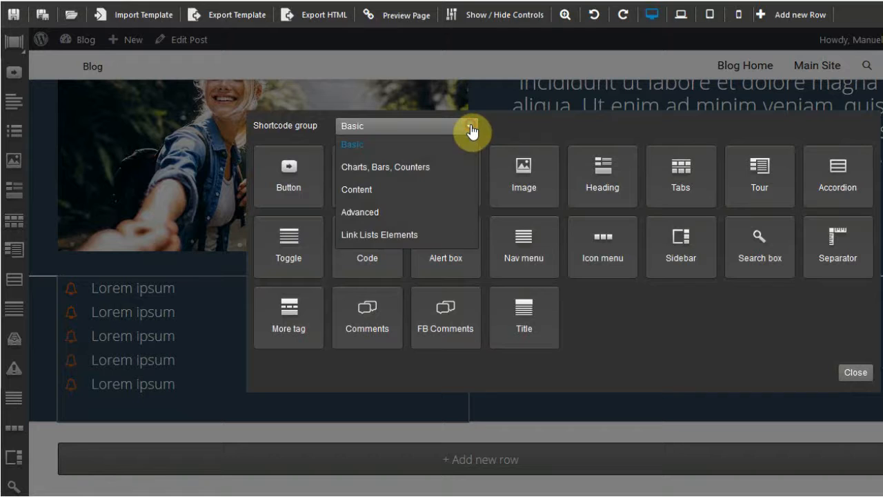
{"action": "left_click", "coordinate": [380, 190]}
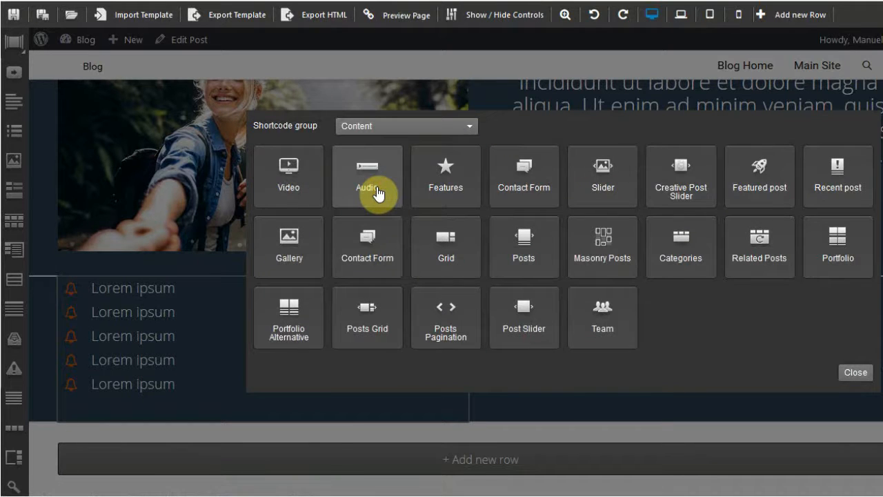
{"action": "left_click", "coordinate": [298, 175]}
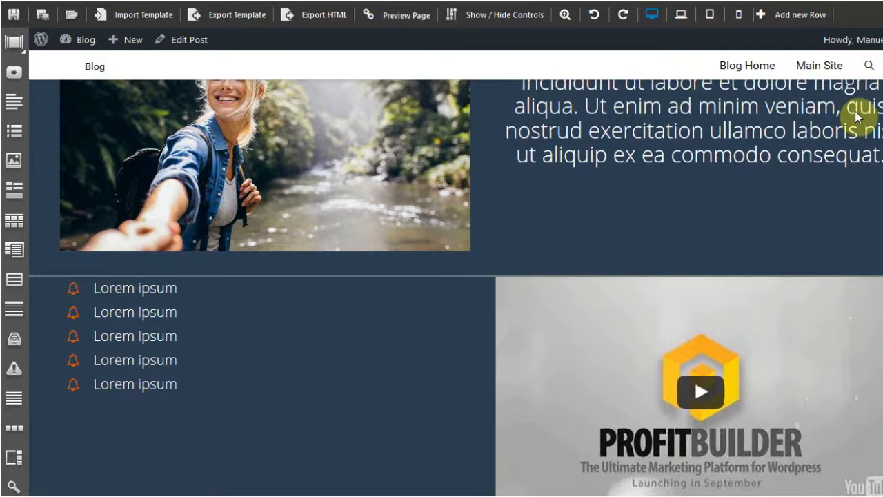
{"action": "left_click", "coordinate": [781, 217]}
{"action": "scroll", "coordinate": [784, 224], "scroll_direction": "down", "scroll_amount": 2}
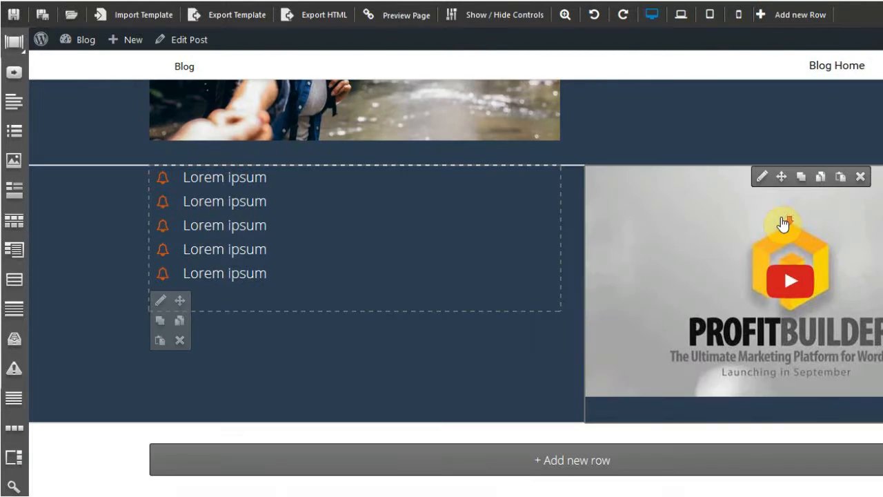
{"action": "scroll", "coordinate": [784, 223], "scroll_direction": "up", "scroll_amount": 2}
{"action": "scroll", "coordinate": [784, 228], "scroll_direction": "down", "scroll_amount": 2}
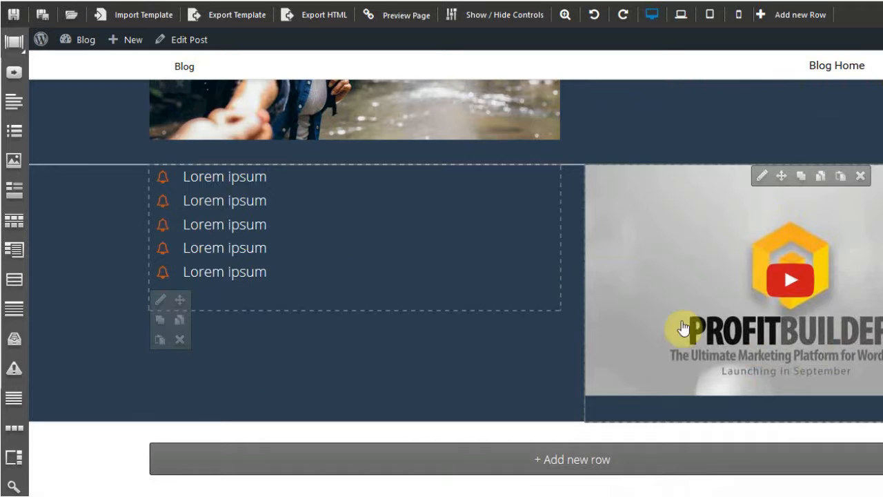
Step: Add a row with three equal columns below the bullet list and video row
{"action": "left_click", "coordinate": [556, 467]}
{"action": "scroll", "coordinate": [550, 340], "scroll_direction": "down", "scroll_amount": 2}
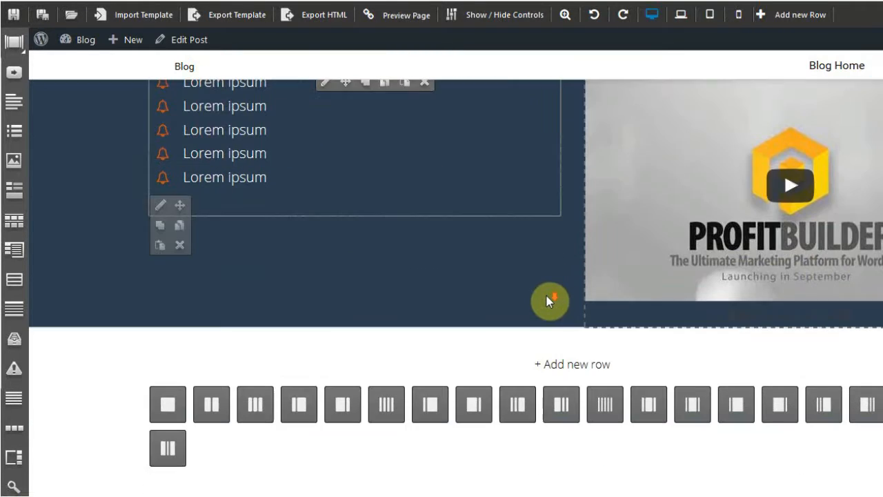
{"action": "left_click", "coordinate": [250, 409]}
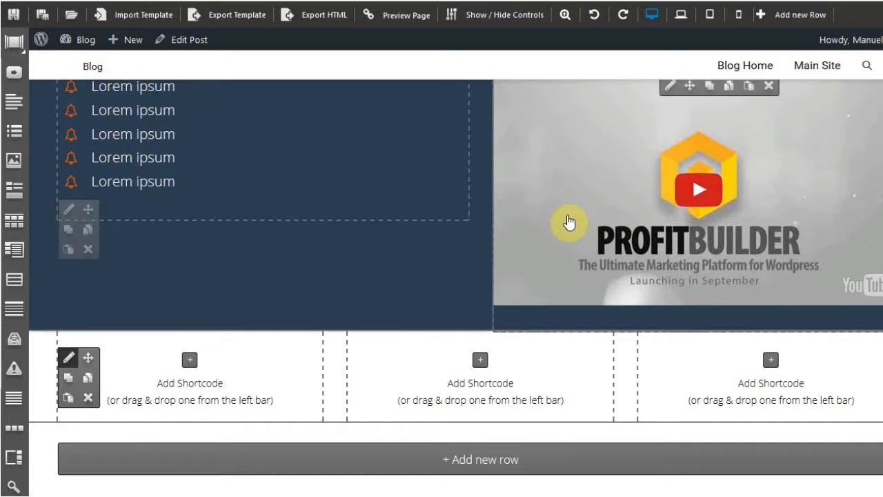
Step: Review the page layout from the hiker photo row through the list and video row to the empty three-column row
{"action": "scroll", "coordinate": [571, 214], "scroll_direction": "up", "scroll_amount": 4}
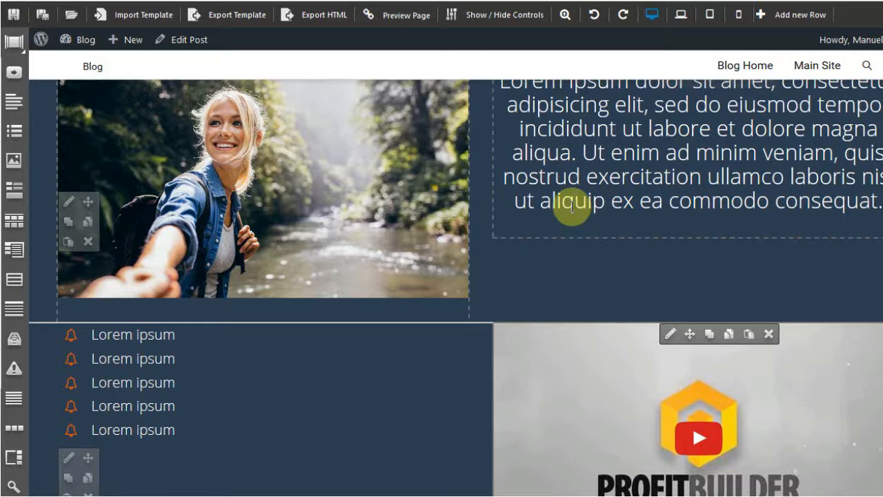
{"action": "scroll", "coordinate": [571, 207], "scroll_direction": "down", "scroll_amount": 3}
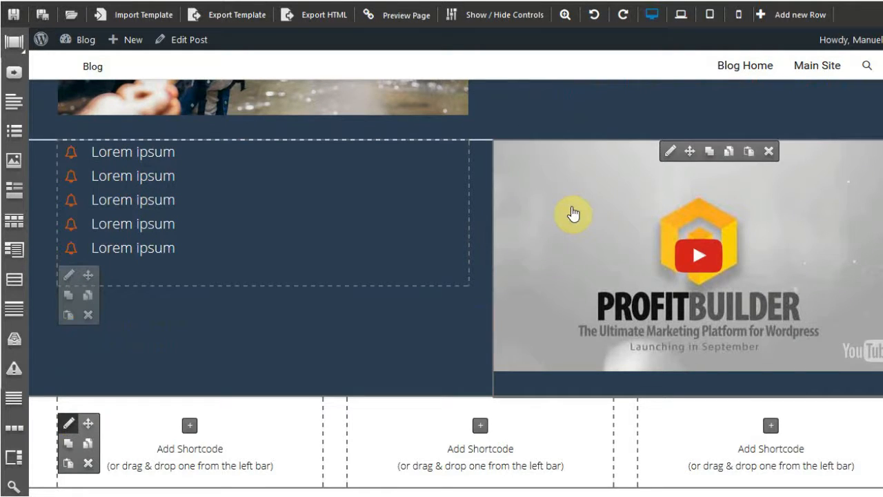
{"action": "scroll", "coordinate": [510, 122], "scroll_direction": "up", "scroll_amount": 1}
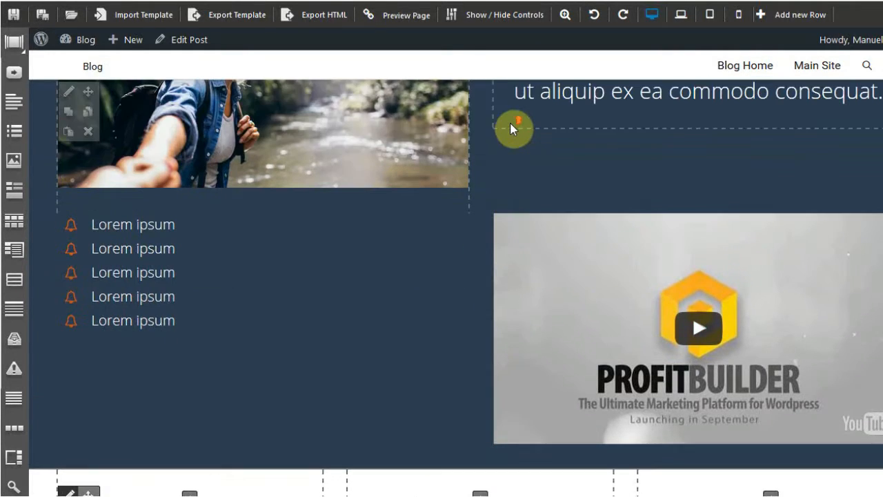
{"action": "scroll", "coordinate": [510, 123], "scroll_direction": "up", "scroll_amount": 1}
{"action": "scroll", "coordinate": [510, 123], "scroll_direction": "down", "scroll_amount": 2}
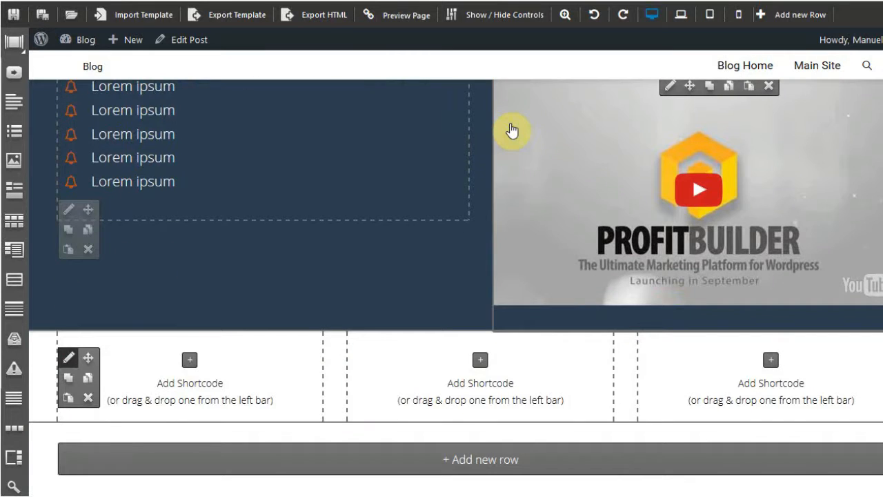
{"action": "scroll", "coordinate": [511, 127], "scroll_direction": "up", "scroll_amount": 5}
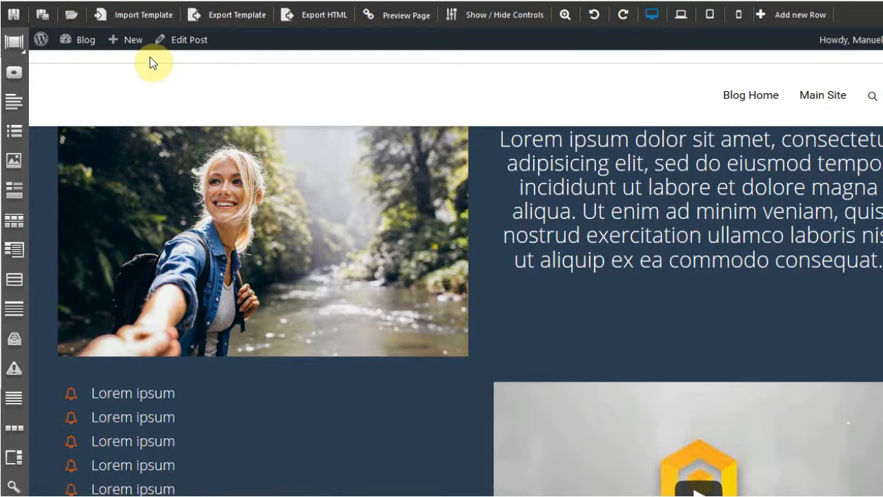
{"action": "mouse_move", "coordinate": [508, 158]}
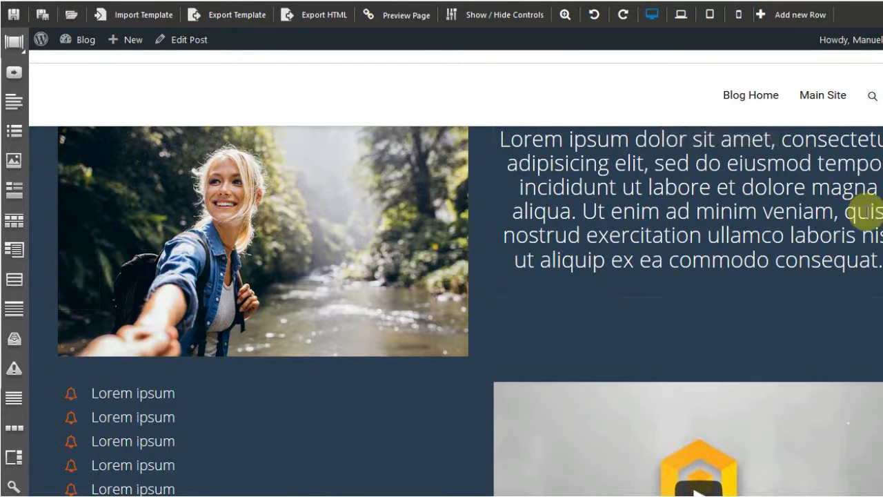
{"action": "scroll", "coordinate": [846, 232], "scroll_direction": "down", "scroll_amount": 1}
{"action": "scroll", "coordinate": [848, 235], "scroll_direction": "down", "scroll_amount": 3}
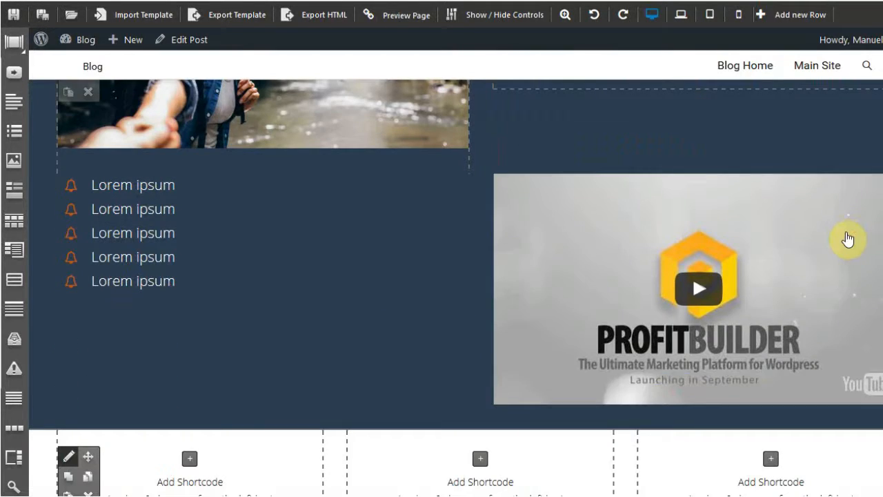
{"action": "scroll", "coordinate": [847, 237], "scroll_direction": "down", "scroll_amount": 1}
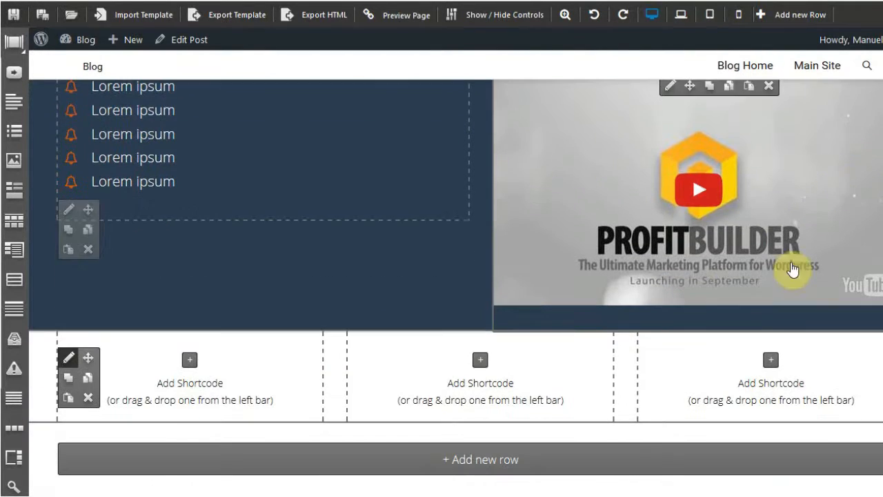
Step: Add a Gauge element from the Charts, Bars, Counters group to the middle column of the three-column row
{"action": "left_click", "coordinate": [479, 360]}
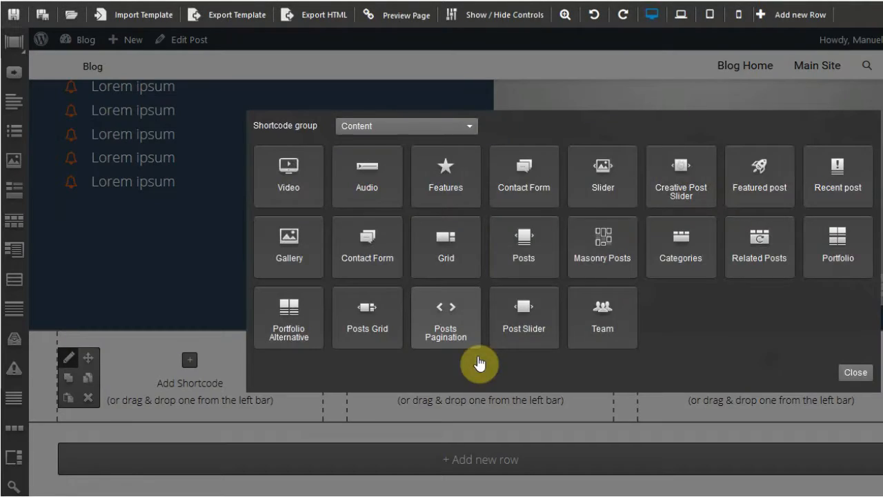
{"action": "left_click", "coordinate": [467, 129]}
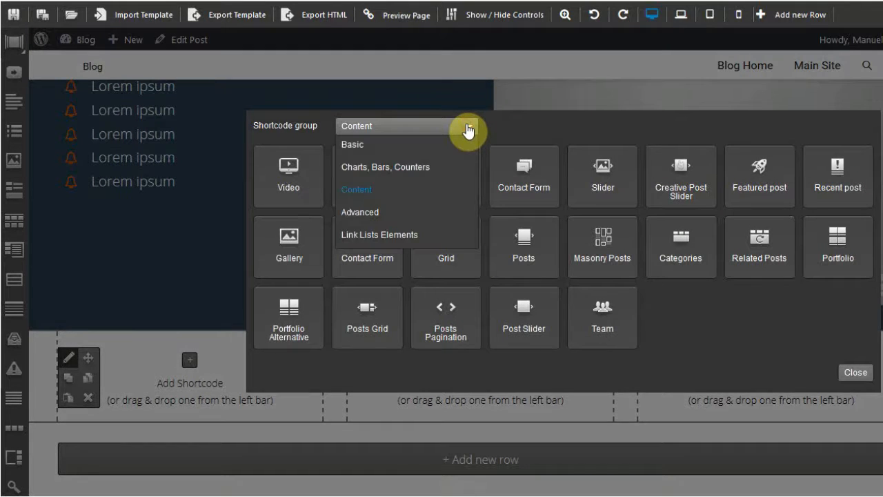
{"action": "left_click", "coordinate": [421, 169]}
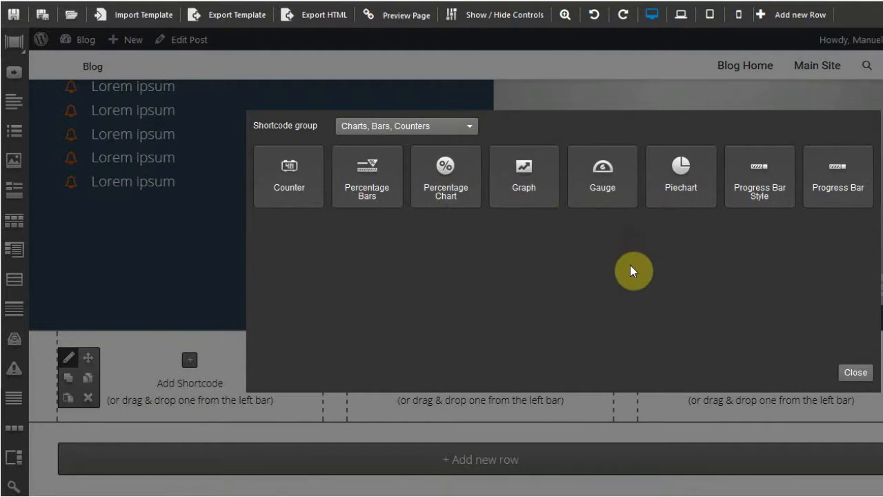
{"action": "left_click", "coordinate": [601, 198]}
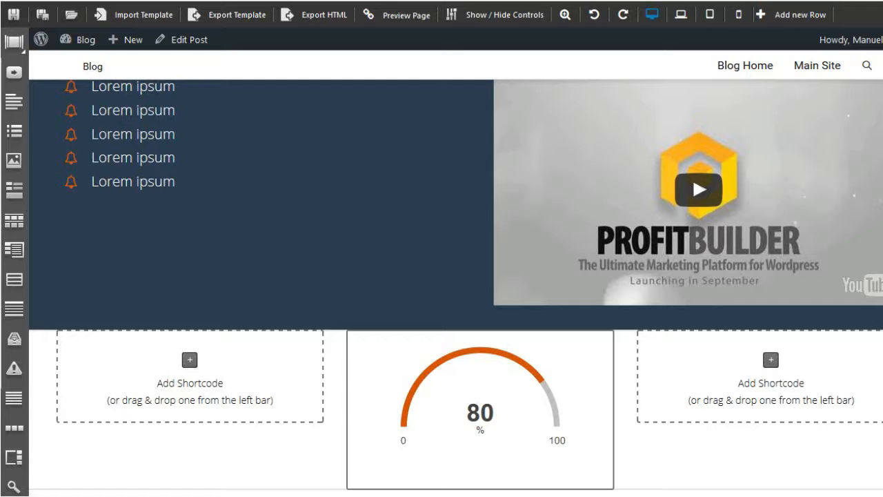
Step: Add a Percentage Chart element to the third column and a Counter element to the first column beside the gauge
{"action": "left_click", "coordinate": [768, 361]}
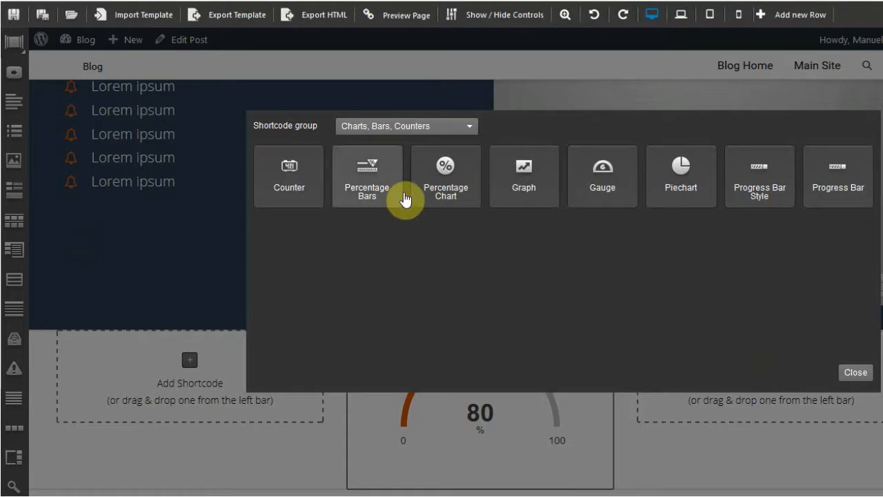
{"action": "left_click", "coordinate": [443, 180]}
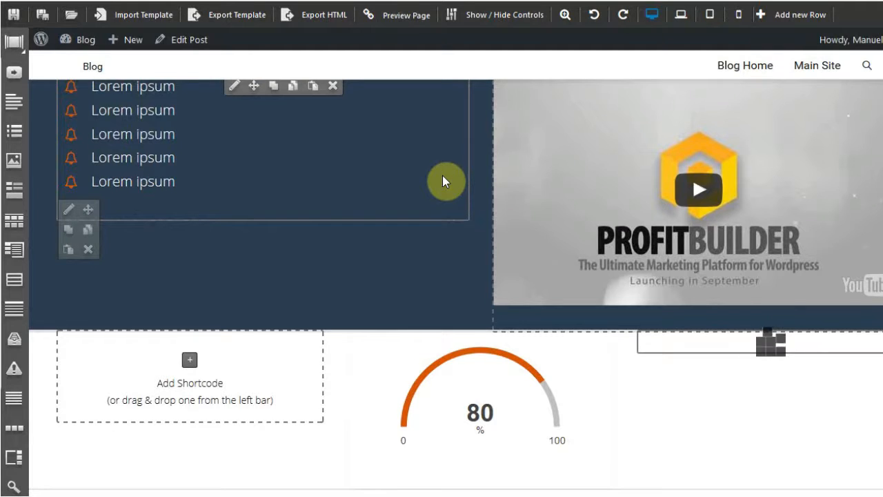
{"action": "left_click", "coordinate": [190, 362]}
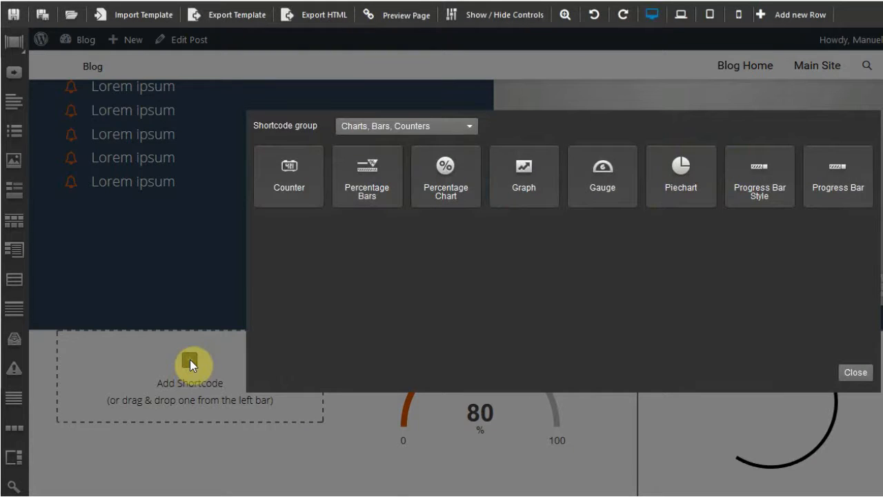
{"action": "left_click", "coordinate": [275, 181]}
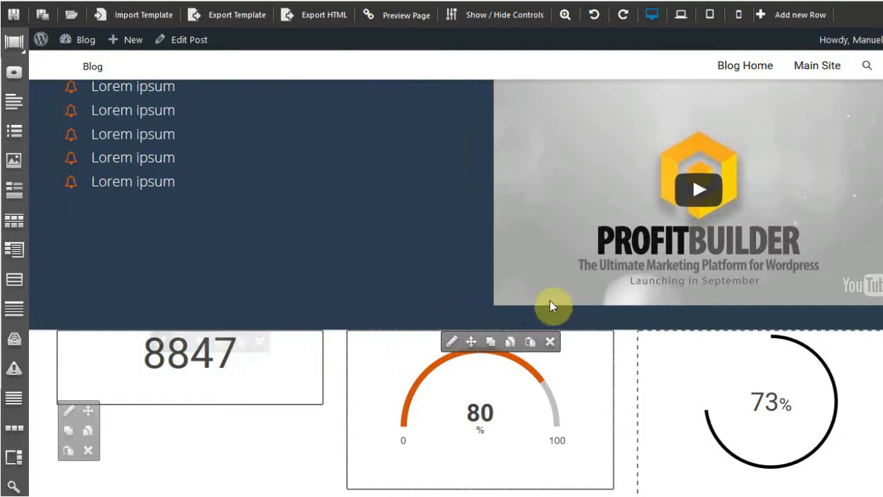
Step: Add a single-column row below the row with the counter, gauge and percentage chart
{"action": "scroll", "coordinate": [628, 322], "scroll_direction": "down", "scroll_amount": 1}
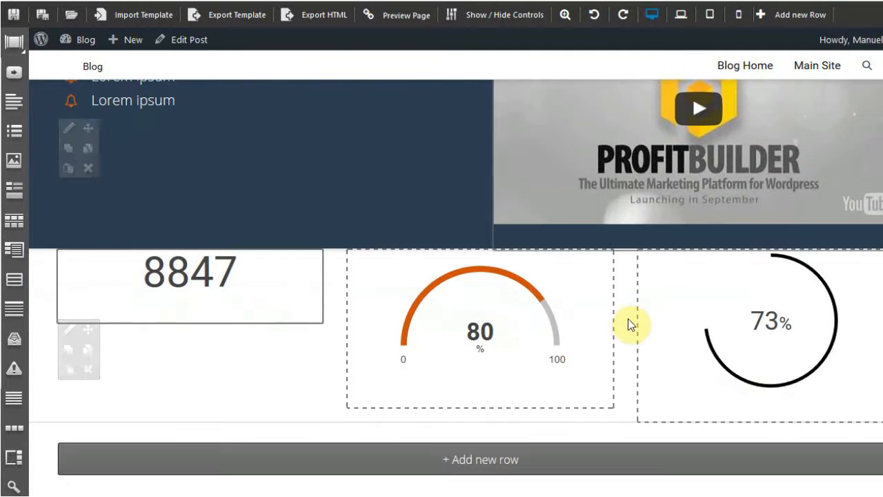
{"action": "left_click", "coordinate": [473, 460]}
{"action": "scroll", "coordinate": [558, 389], "scroll_direction": "down", "scroll_amount": 1}
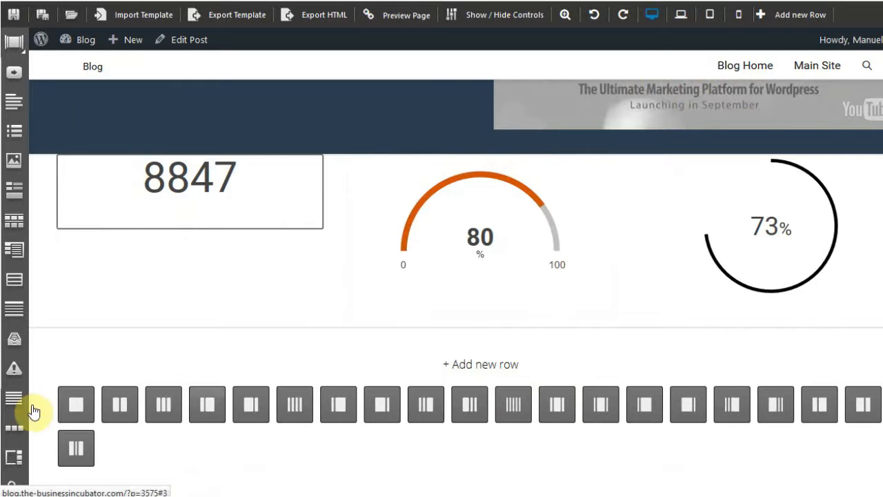
{"action": "left_click", "coordinate": [76, 412]}
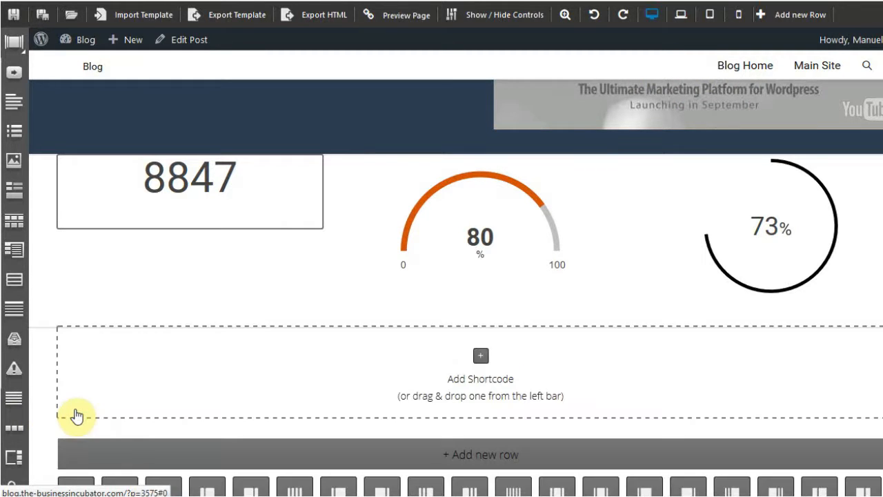
Step: Look over the elements in the Advanced shortcode group for the empty row, without adding one
{"action": "left_click", "coordinate": [481, 361]}
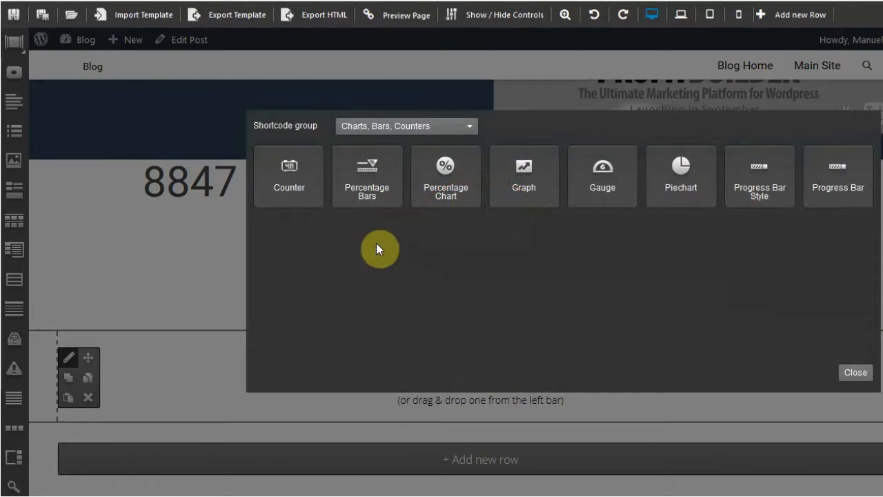
{"action": "left_click", "coordinate": [470, 127]}
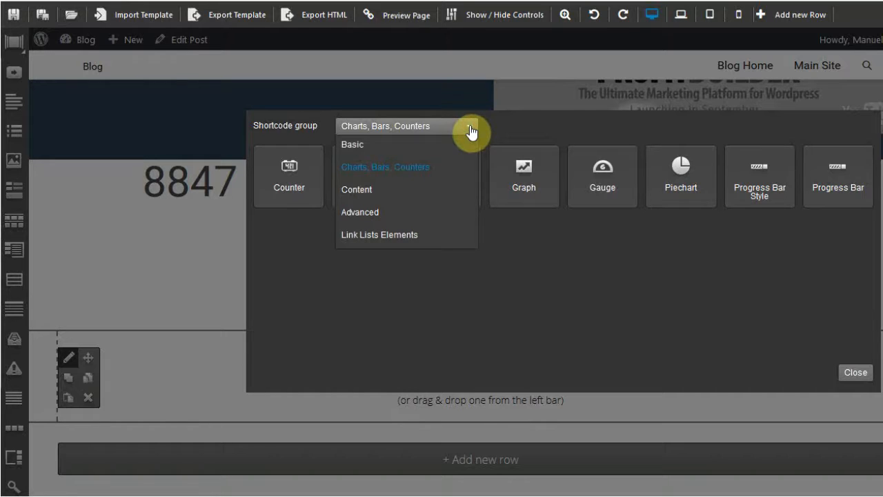
{"action": "left_click", "coordinate": [406, 212]}
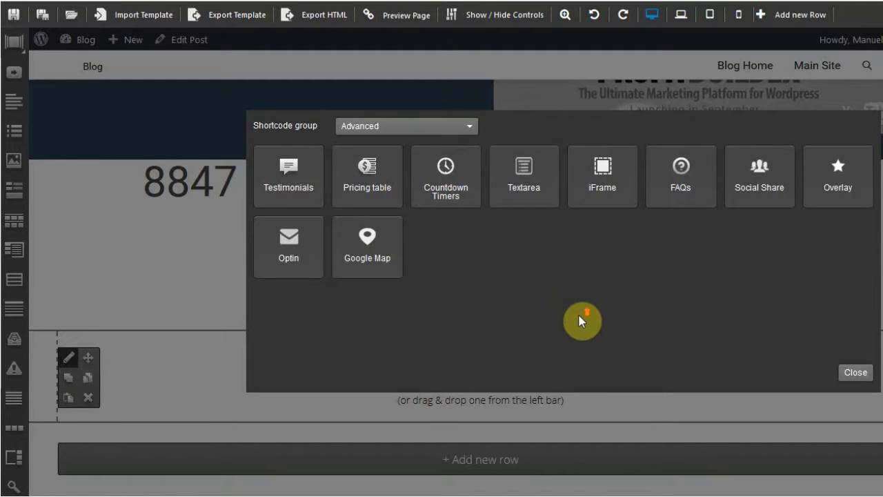
{"action": "left_click", "coordinate": [854, 372]}
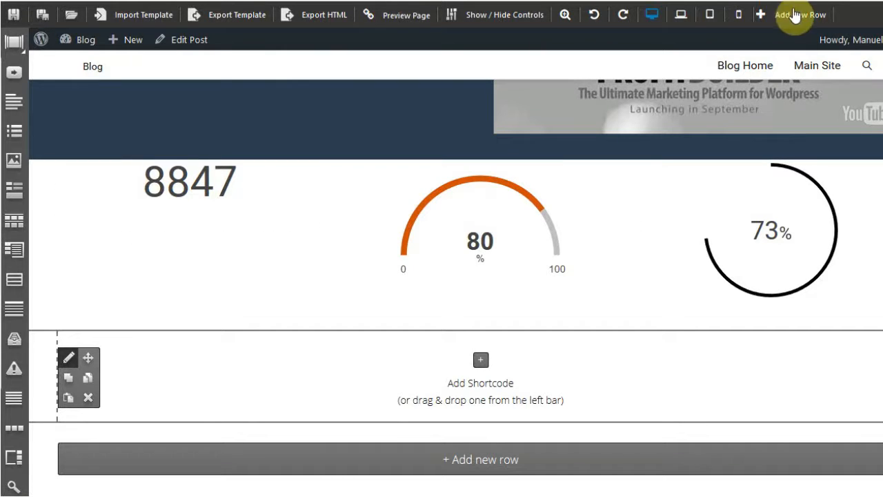
Step: Check the page layout in laptop, tablet and mobile views, and return to desktop view
{"action": "left_click", "coordinate": [681, 14]}
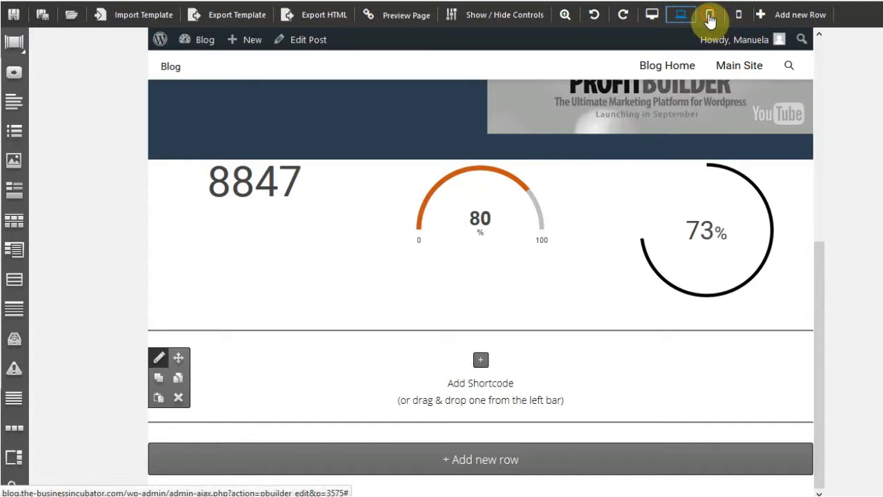
{"action": "left_click", "coordinate": [710, 15]}
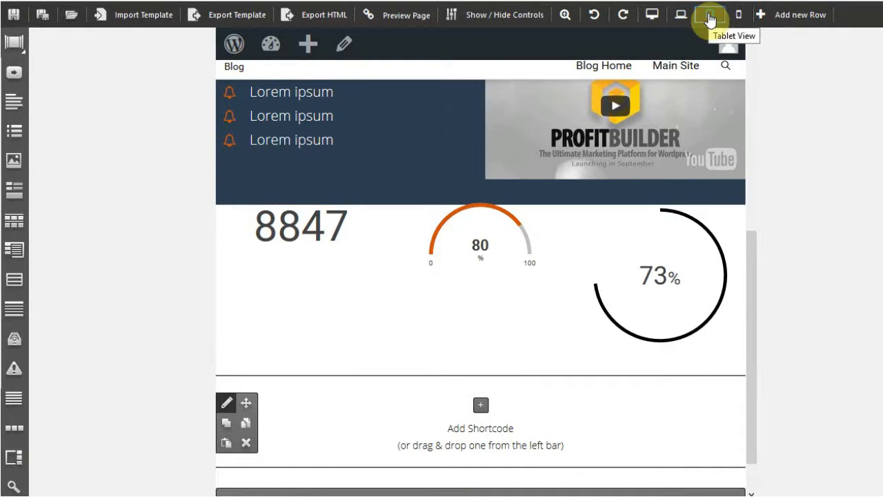
{"action": "left_click", "coordinate": [736, 19]}
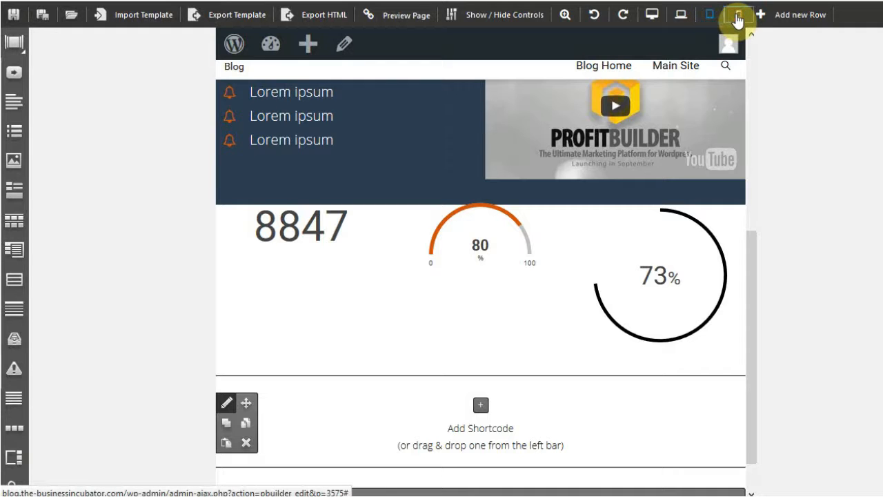
{"action": "scroll", "coordinate": [558, 158], "scroll_direction": "down", "scroll_amount": 10}
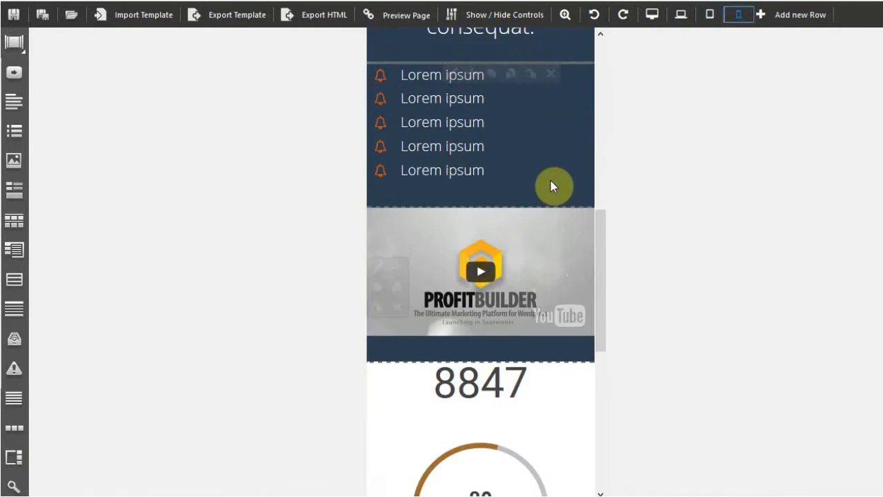
{"action": "scroll", "coordinate": [556, 182], "scroll_direction": "up", "scroll_amount": 5}
{"action": "scroll", "coordinate": [556, 182], "scroll_direction": "up", "scroll_amount": 2}
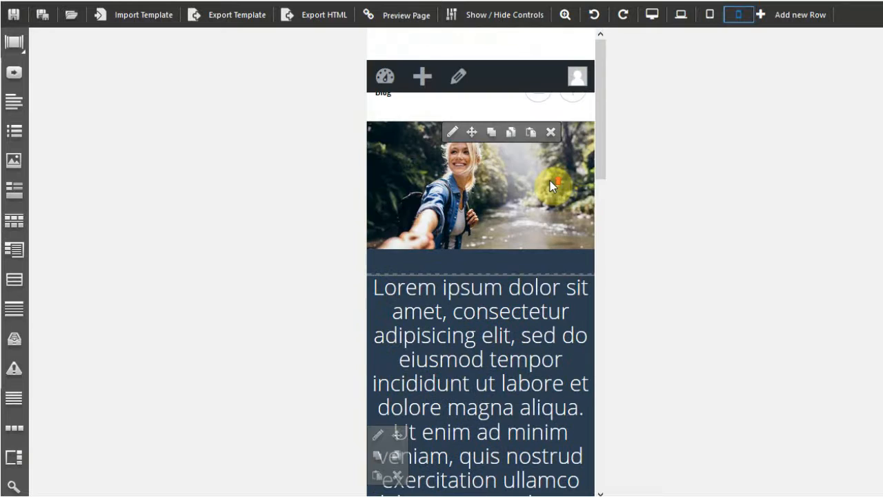
{"action": "left_click", "coordinate": [652, 15]}
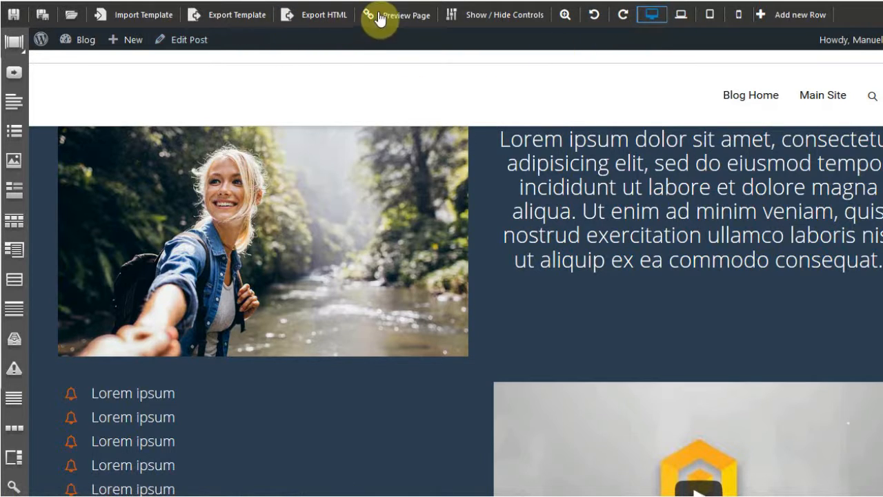
Step: Save the page and preview it from the hiker photo row to the charts row
{"action": "left_click", "coordinate": [8, 15]}
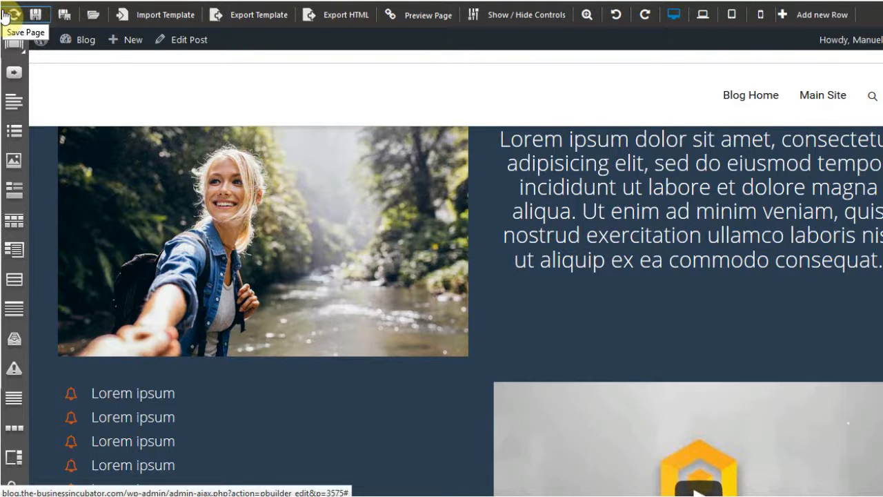
{"action": "left_click", "coordinate": [408, 23]}
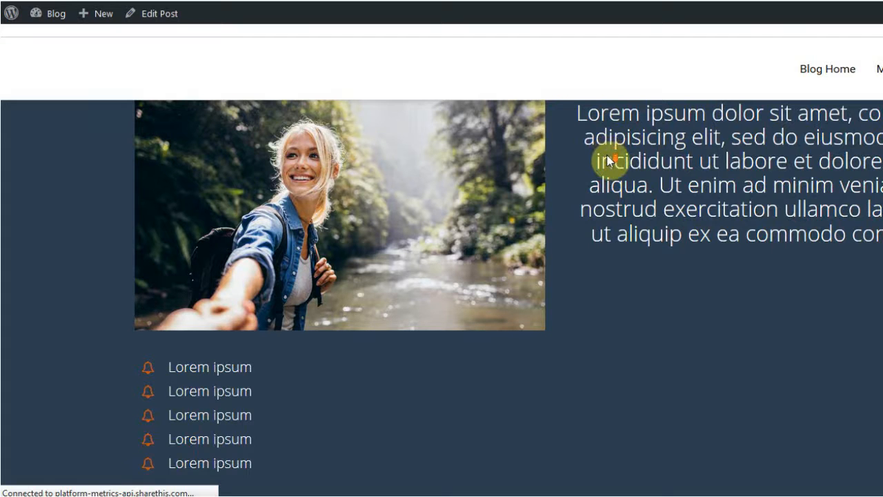
{"action": "scroll", "coordinate": [607, 155], "scroll_direction": "down", "scroll_amount": 3}
{"action": "scroll", "coordinate": [607, 157], "scroll_direction": "up", "scroll_amount": 2}
{"action": "scroll", "coordinate": [608, 161], "scroll_direction": "down", "scroll_amount": 3}
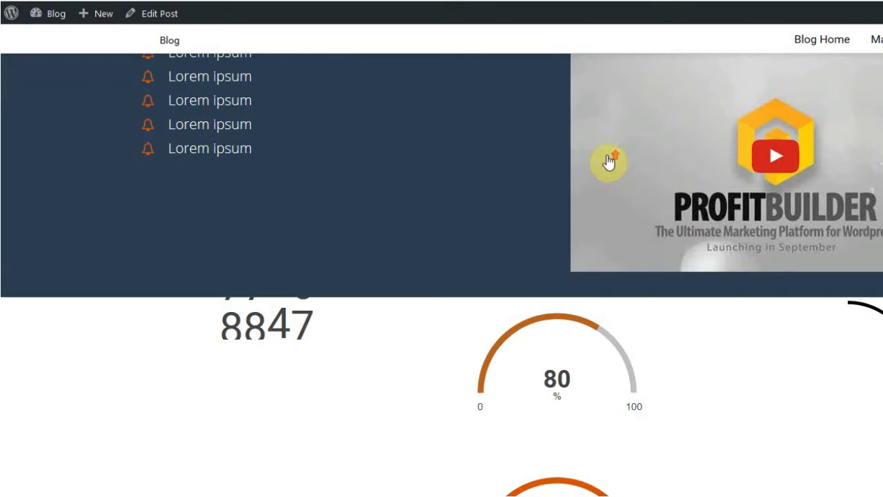
{"action": "scroll", "coordinate": [608, 156], "scroll_direction": "up", "scroll_amount": 4}
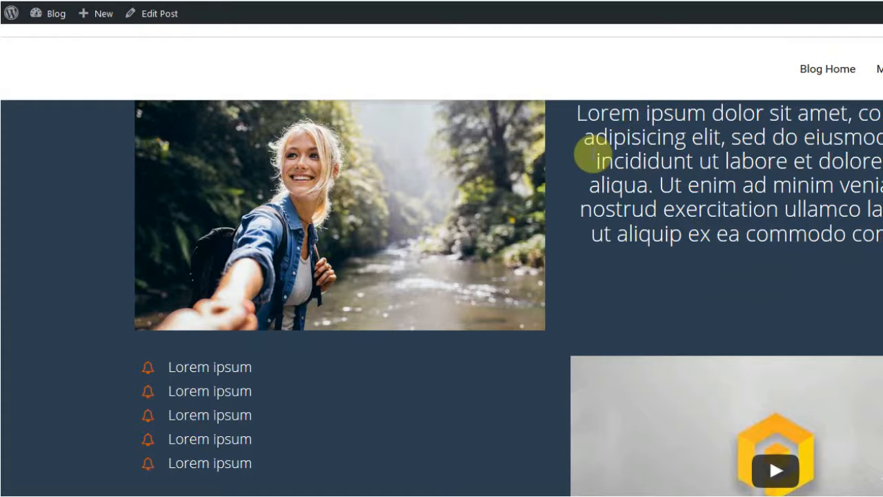
Step: Close the page preview and leave the page builder for the post's edit screen
{"action": "left_click", "coordinate": [484, 2]}
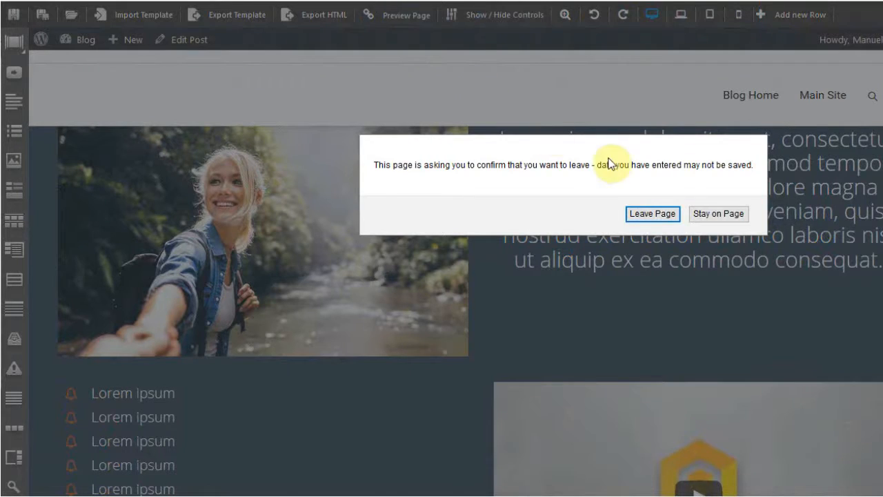
{"action": "left_click", "coordinate": [639, 213]}
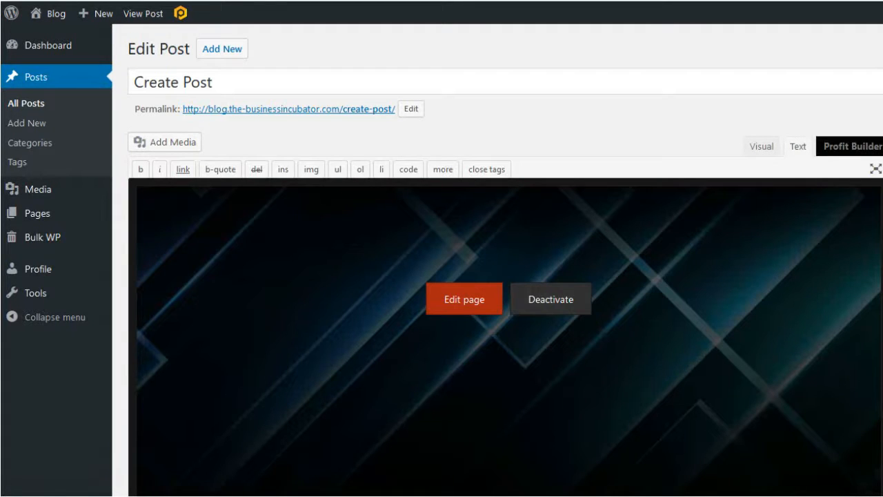
Step: Publish the "Create Post" post and open it through its permalink
{"action": "scroll", "coordinate": [505, 276], "scroll_direction": "down", "scroll_amount": 2}
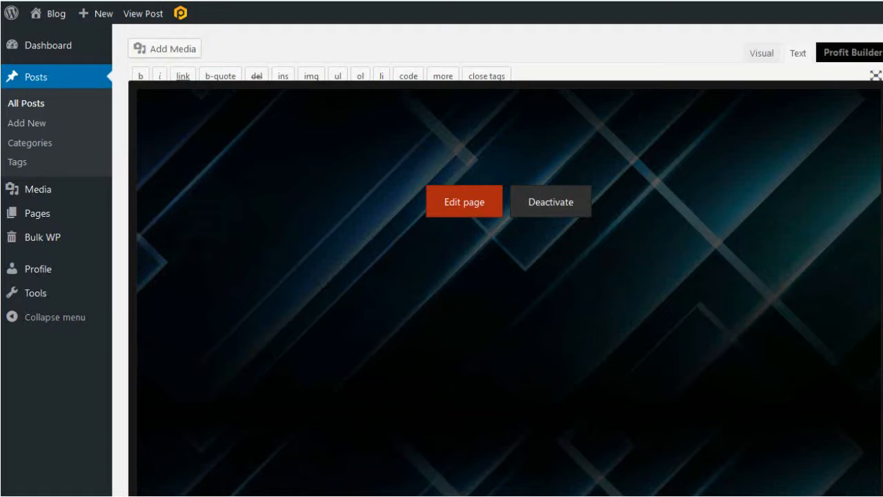
{"action": "scroll", "coordinate": [505, 276], "scroll_direction": "up", "scroll_amount": 2}
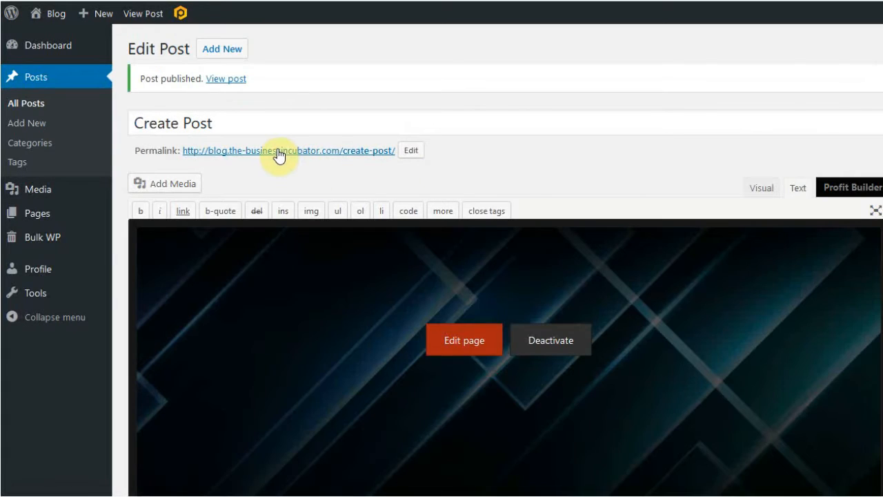
{"action": "left_click", "coordinate": [278, 149]}
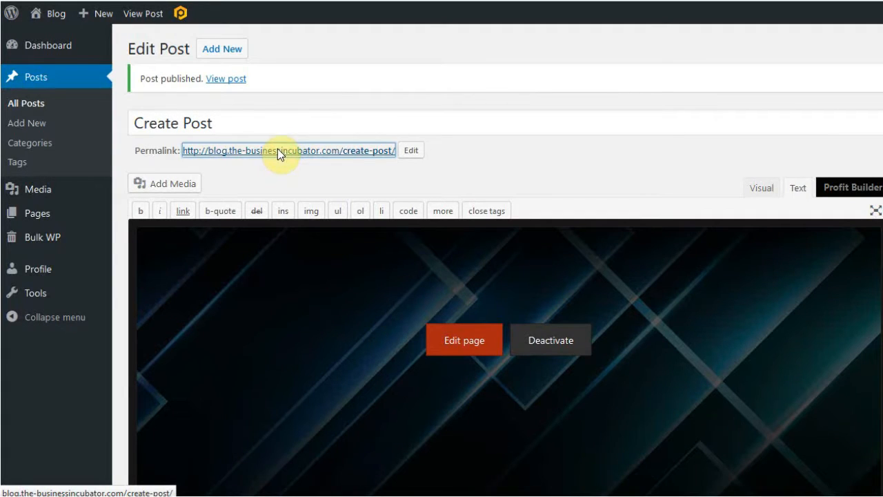